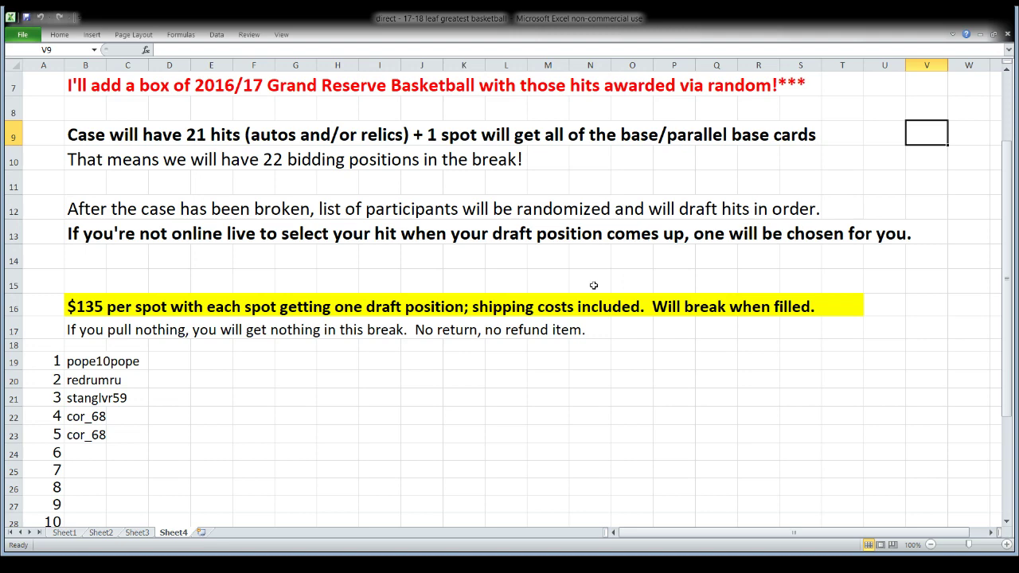
Review the Opulence Basketball break terms and the numbered participant positions on Sheet4, and check Sheet3.
scroll(528, 321, down, 2)
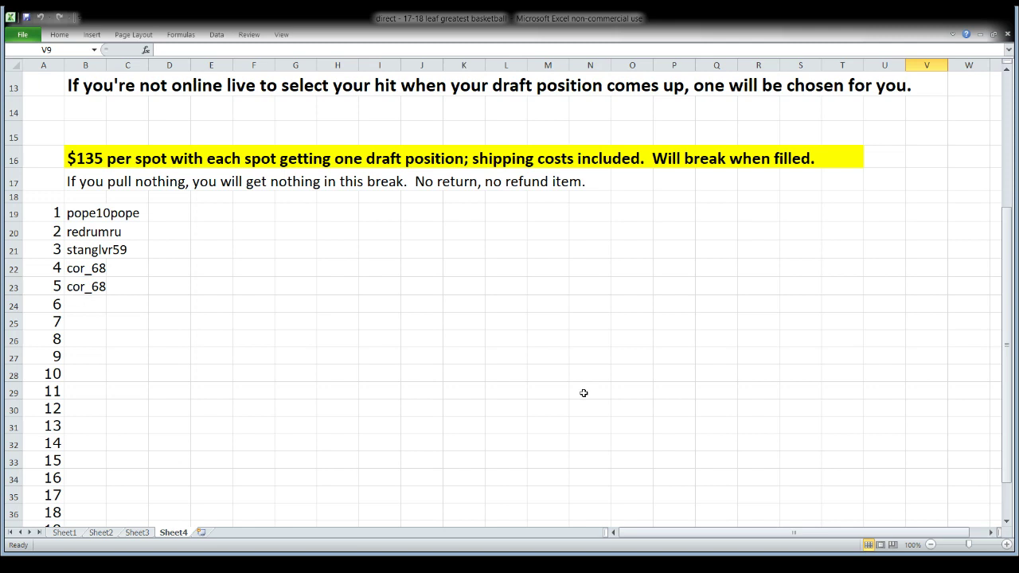
scroll(583, 393, down, 2)
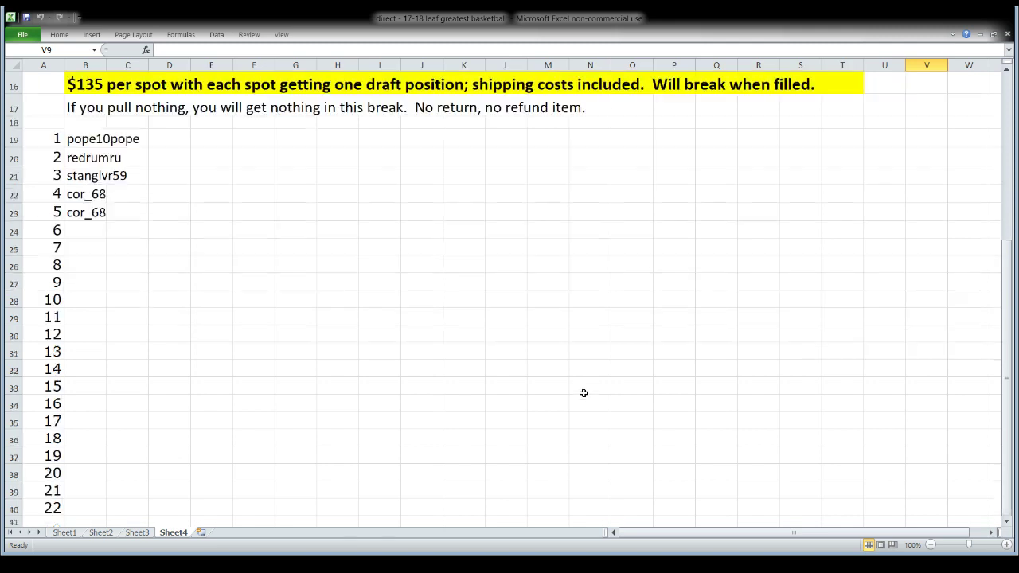
scroll(584, 394, up, 6)
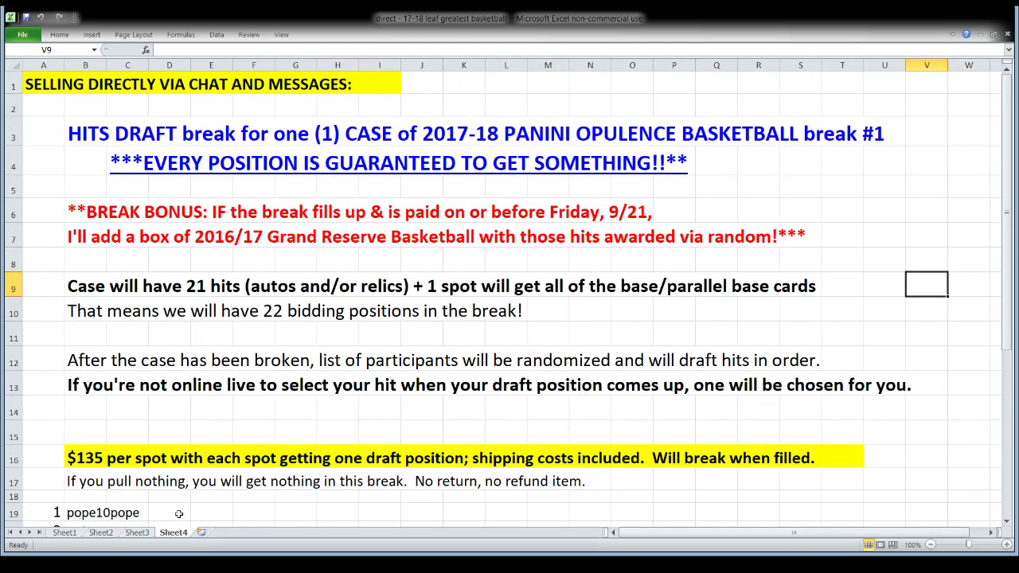
click(137, 533)
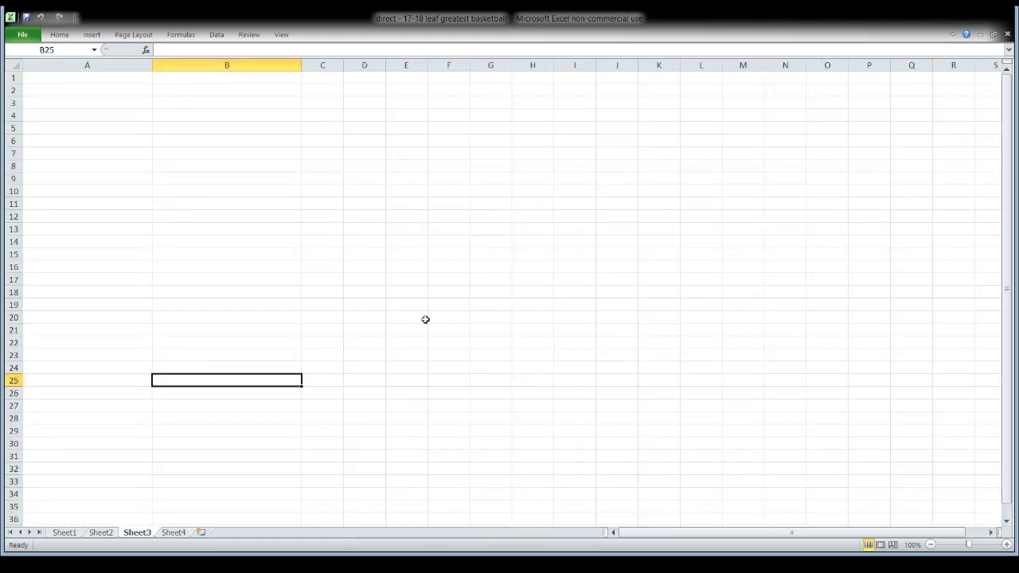
On Sheet1, duplicate the participant list in C15:C29 directly below it, starting at cell C30.
click(77, 534)
click(454, 381)
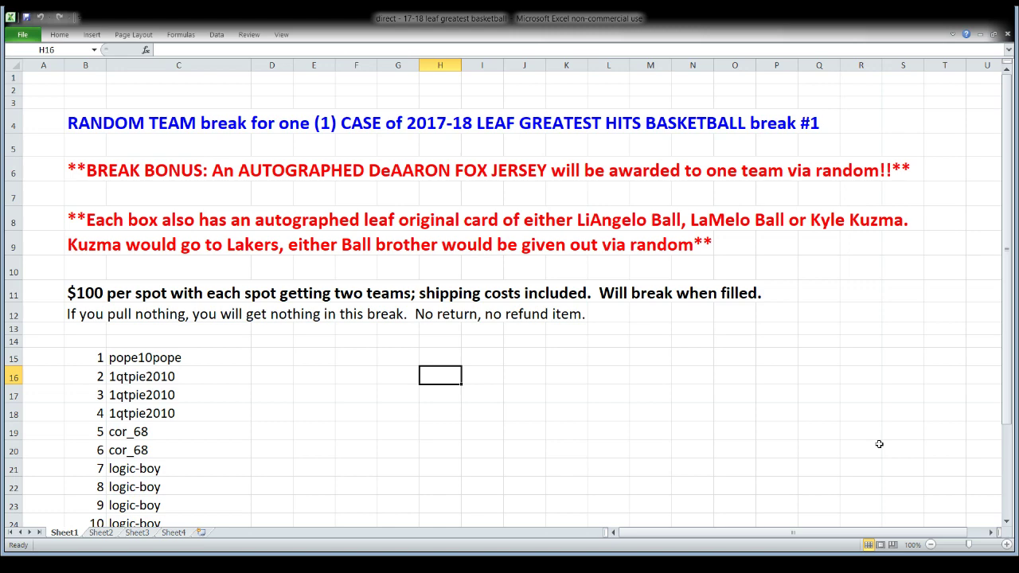
scroll(801, 414, down, 1)
scroll(673, 341, down, 2)
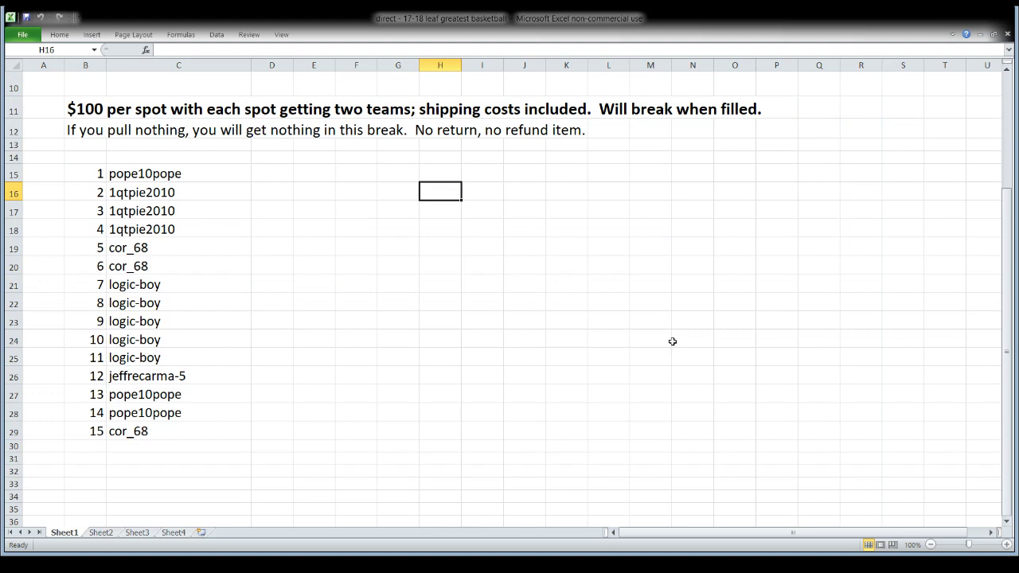
scroll(333, 343, down, 1)
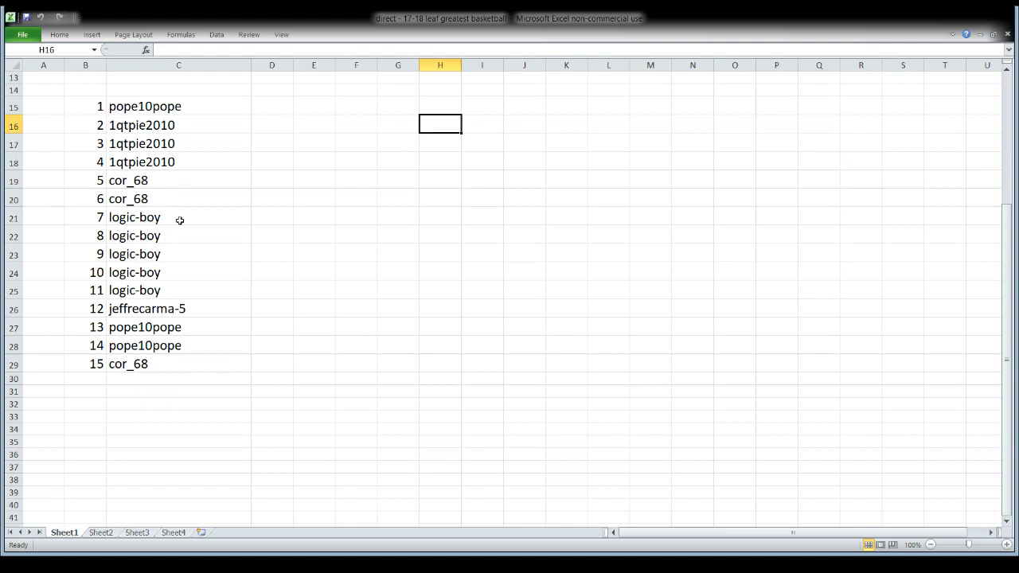
drag(132, 109, 169, 365)
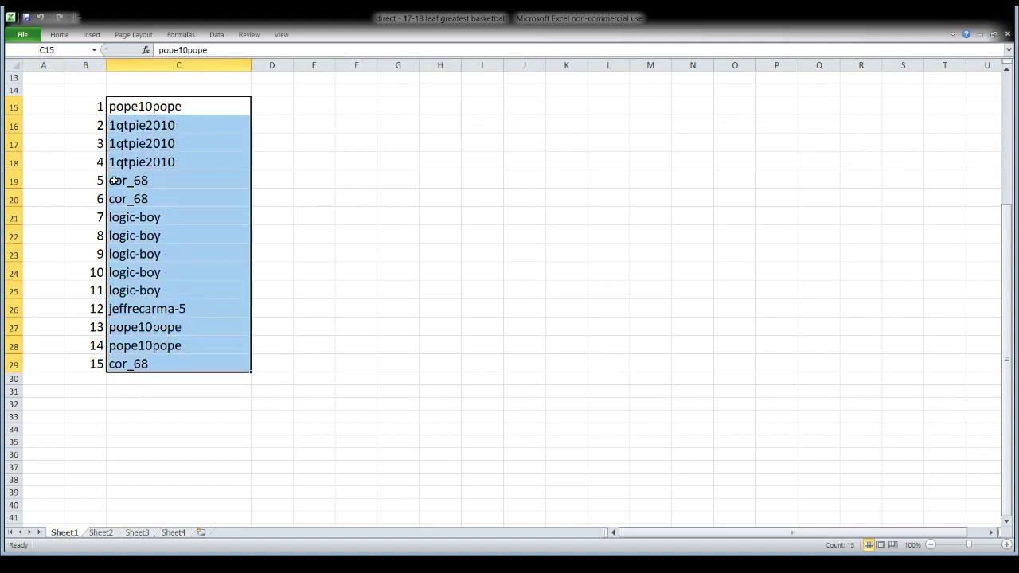
key(ctrl+c)
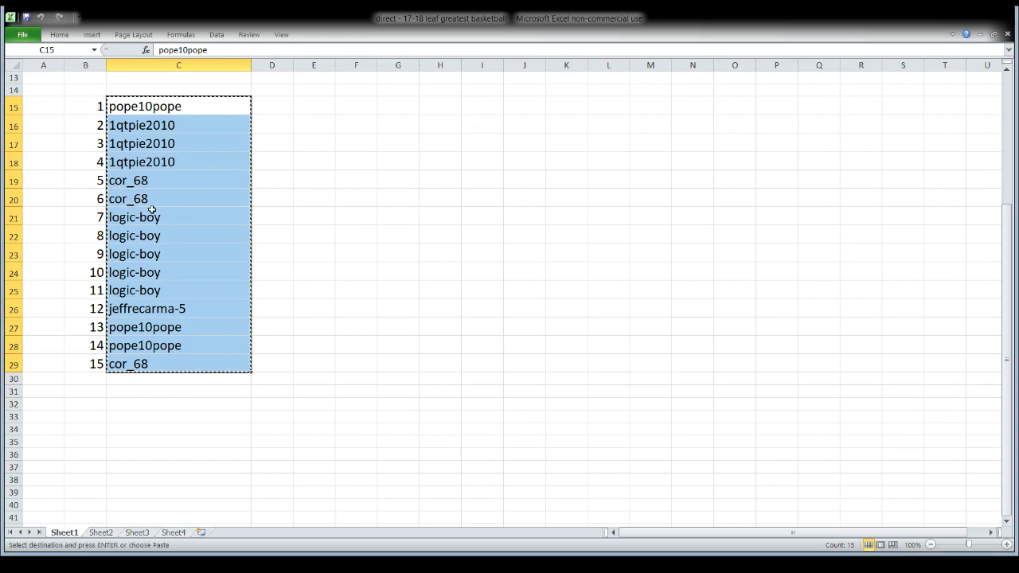
scroll(153, 211, down, 2)
click(137, 279)
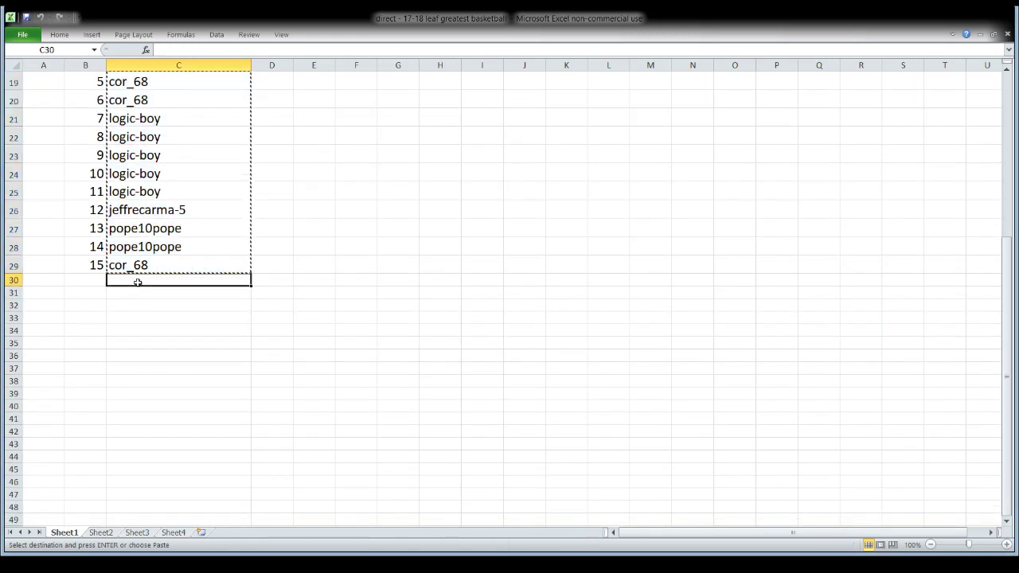
key(ctrl+v)
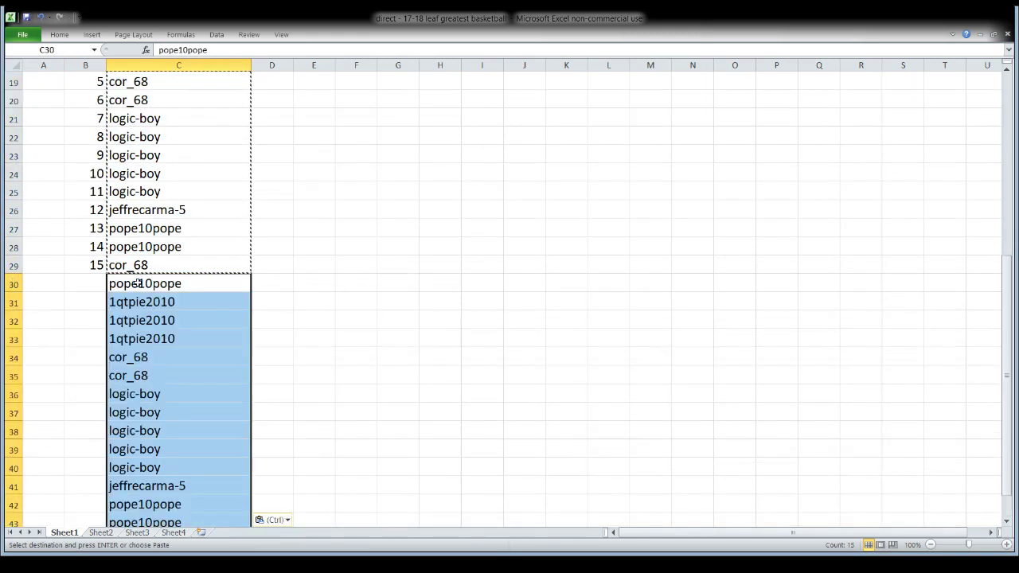
click(351, 269)
scroll(239, 296, down, 3)
scroll(171, 270, up, 2)
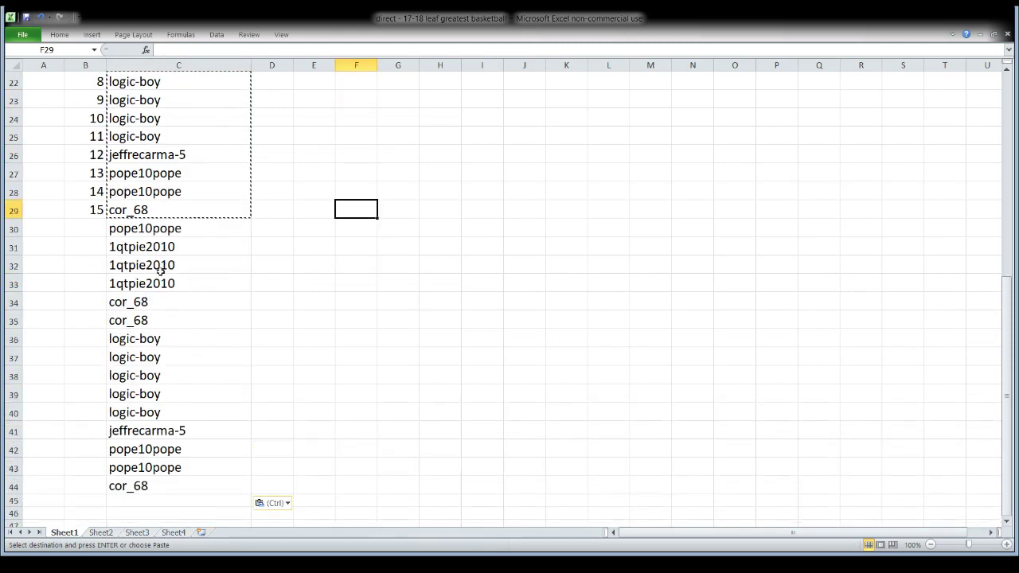
Number the duplicated participant entries from 16 to 30 in cells B30 through B44.
click(98, 231)
text(16)
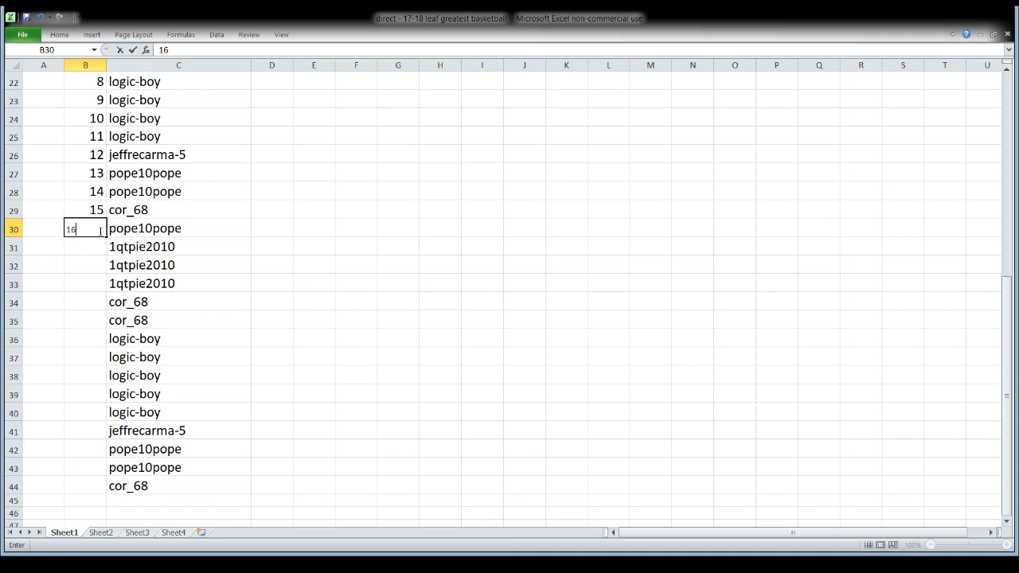
click(72, 229)
text(17)
key(BackSpace)
key(BackSpace)
click(91, 245)
text(17)
key(Return)
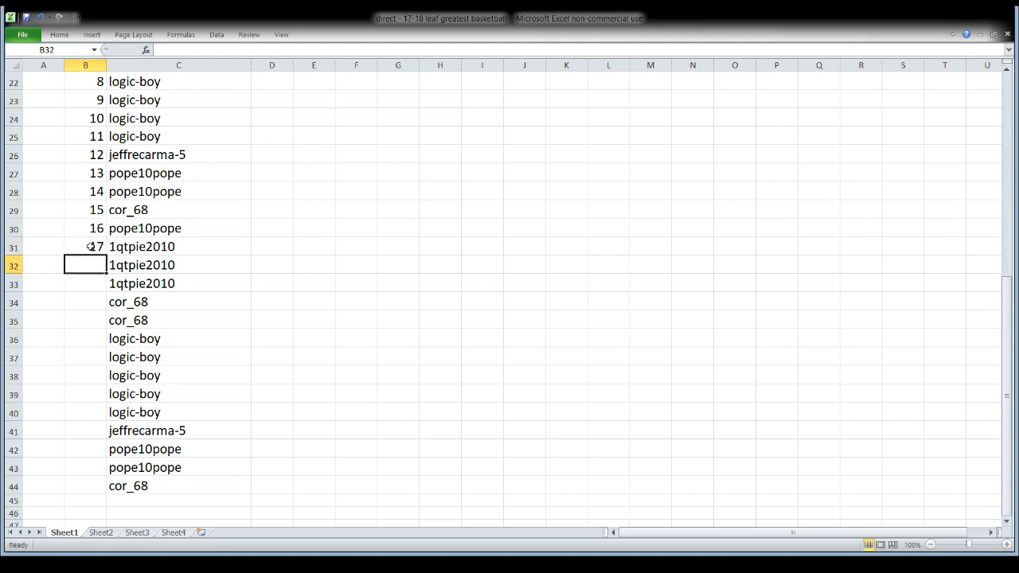
text(18)
key(Return)
text(19)
key(Return)
text(20)
key(Return)
text(21)
key(Return)
text(22)
key(Return)
text(23)
key(Return)
text(24)
key(Return)
text(25)
key(Return)
text(26)
key(Return)
text(27)
key(Return)
text(28)
key(Return)
text(29)
key(Return)
text(30)
drag(212, 246, 215, 265)
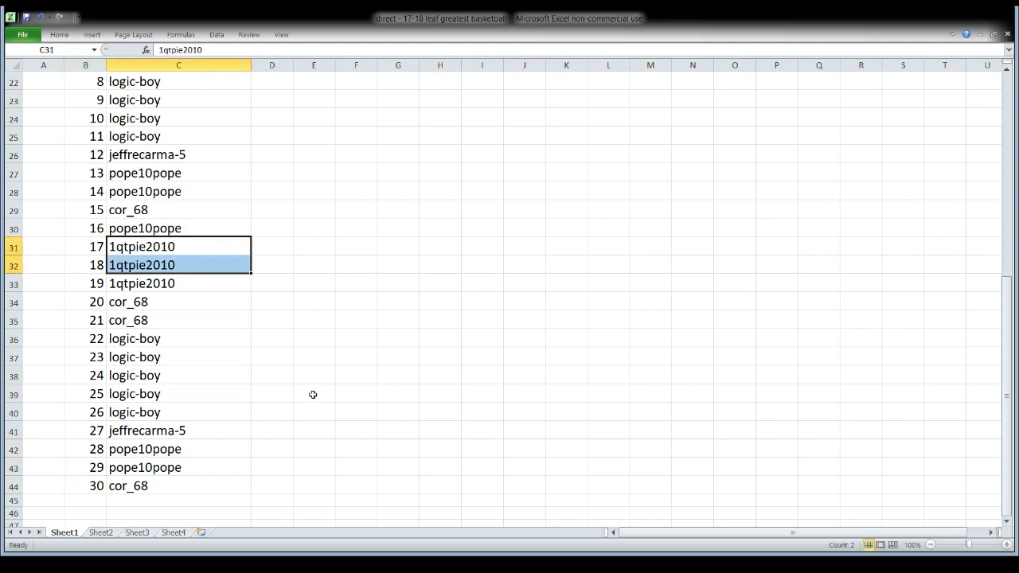
click(653, 451)
Copy the full participant list in C15:C44 on Sheet1.
scroll(661, 478, up, 4)
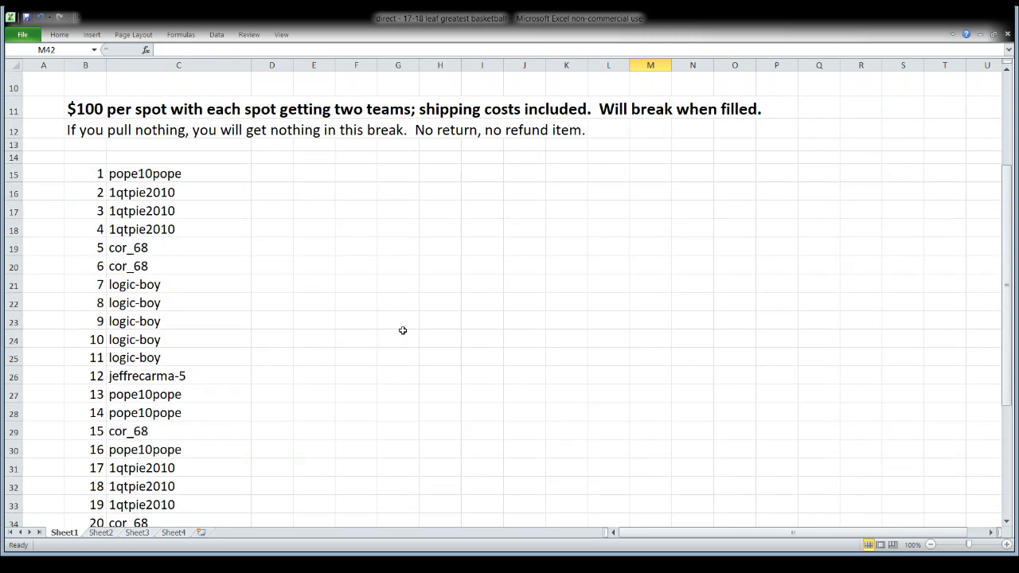
scroll(403, 331, down, 2)
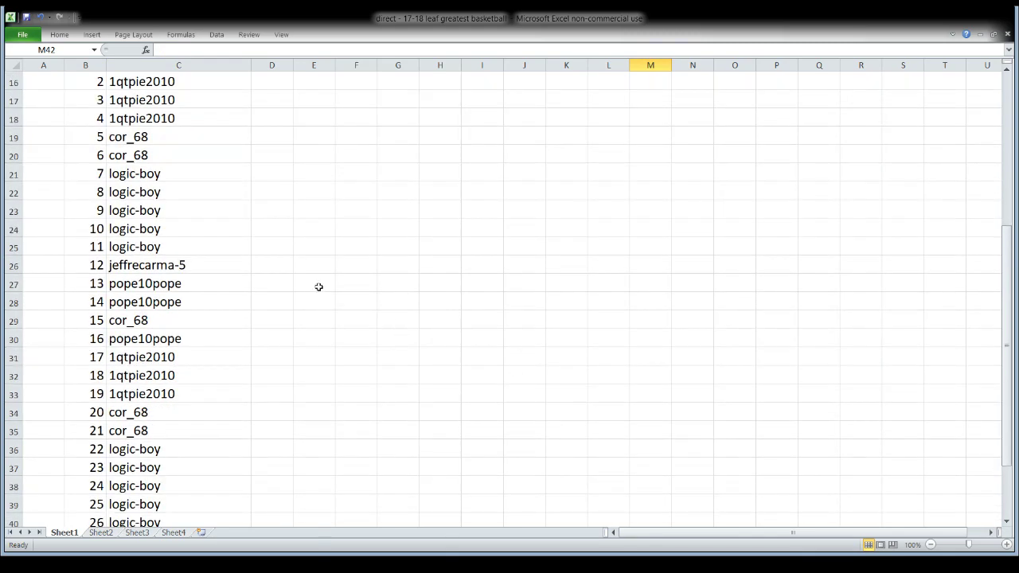
scroll(294, 266, up, 1)
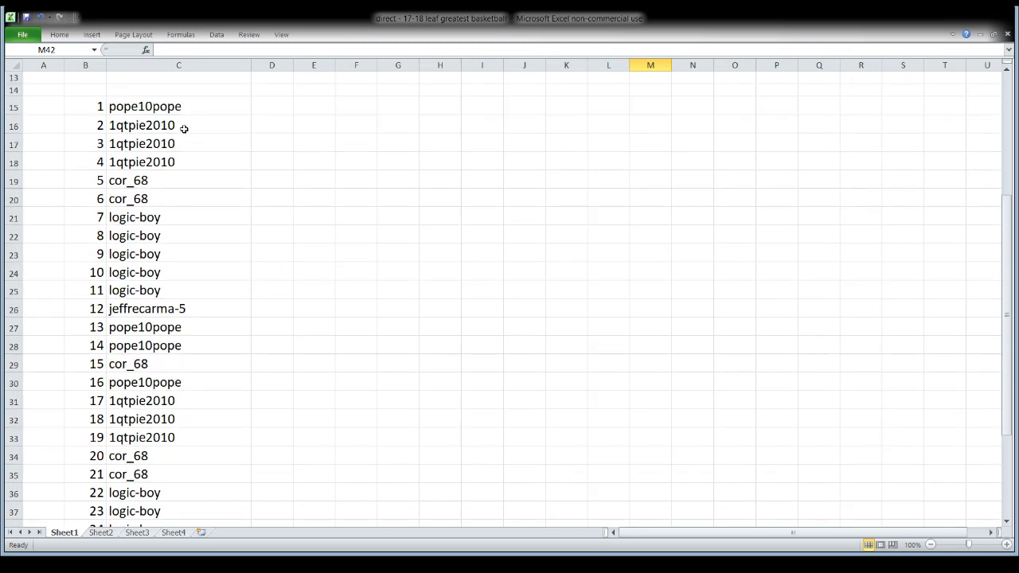
drag(156, 107, 158, 504)
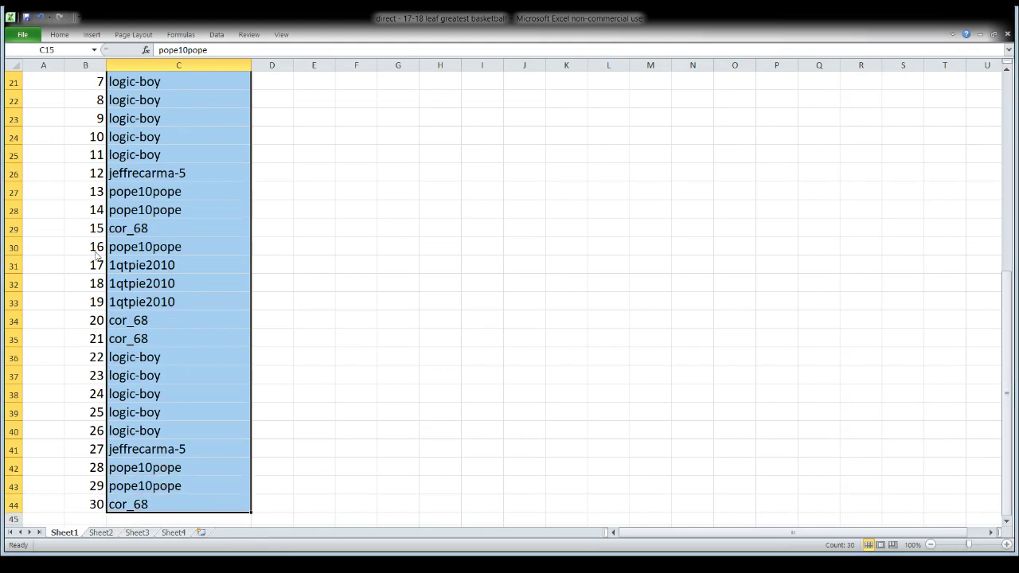
key(ctrl+c)
scroll(59, 193, up, 5)
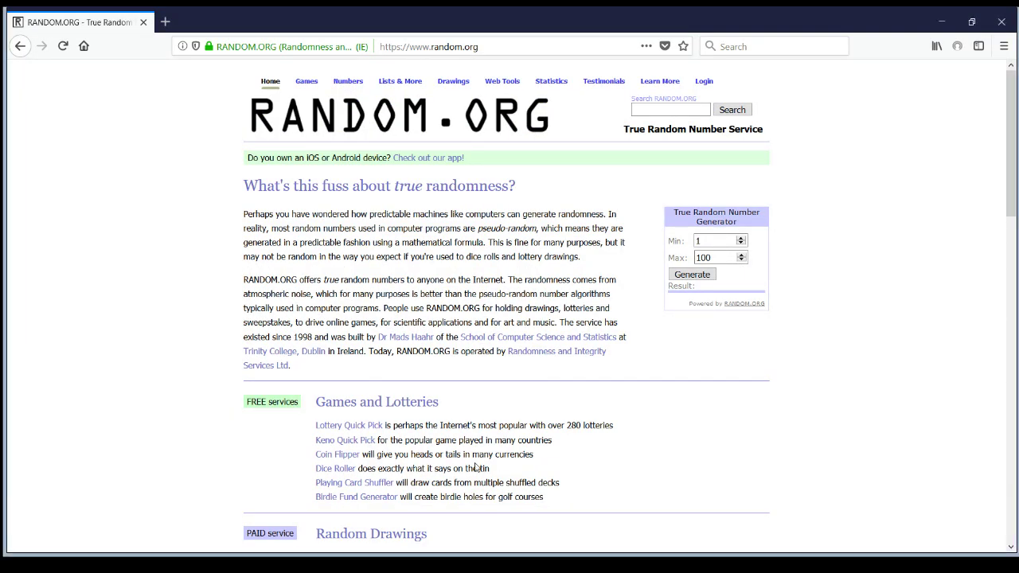
Switch to RANDOM.ORG in the browser, open the List Randomizer and paste the copied participant list as its items.
scroll(370, 414, down, 5)
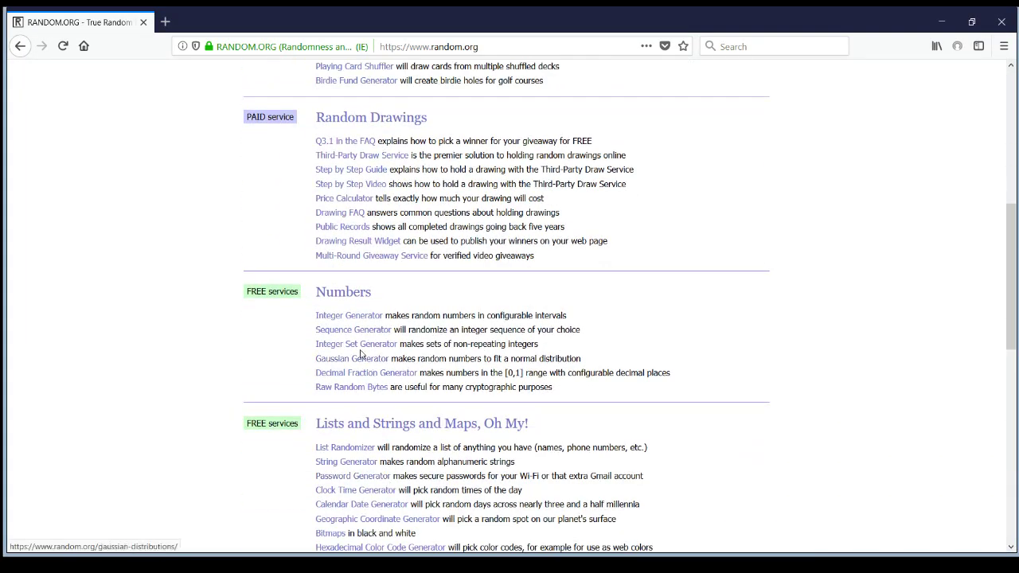
click(345, 450)
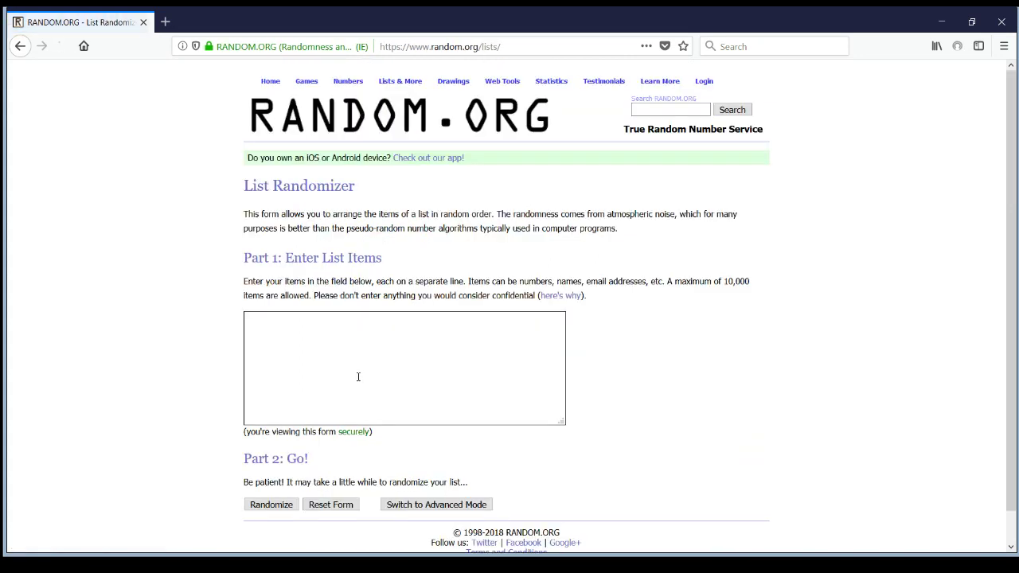
click(305, 341)
key(ctrl+v)
Check the pasted entries through to the end and randomize the list.
scroll(359, 359, up, 6)
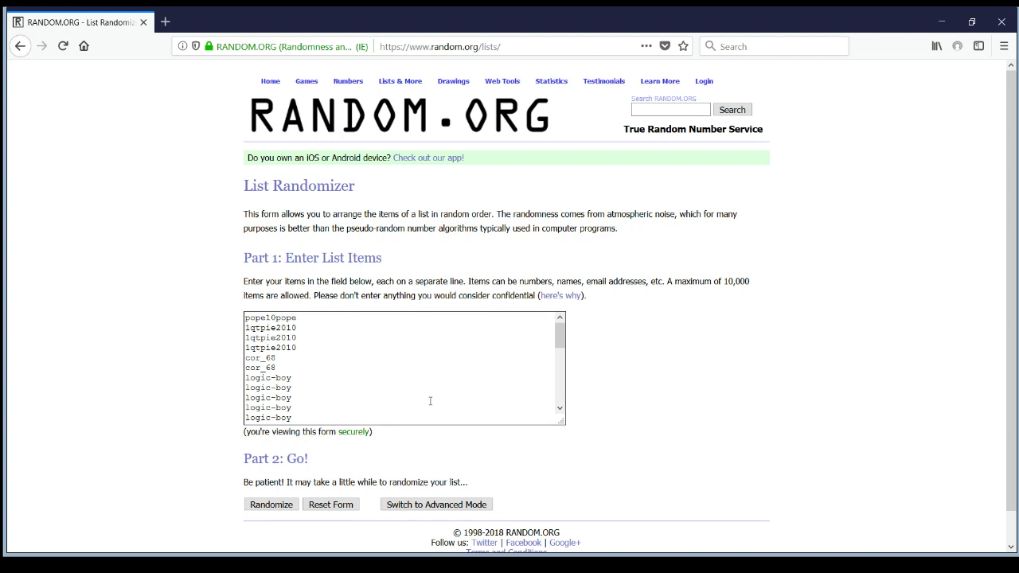
scroll(479, 360, down, 3)
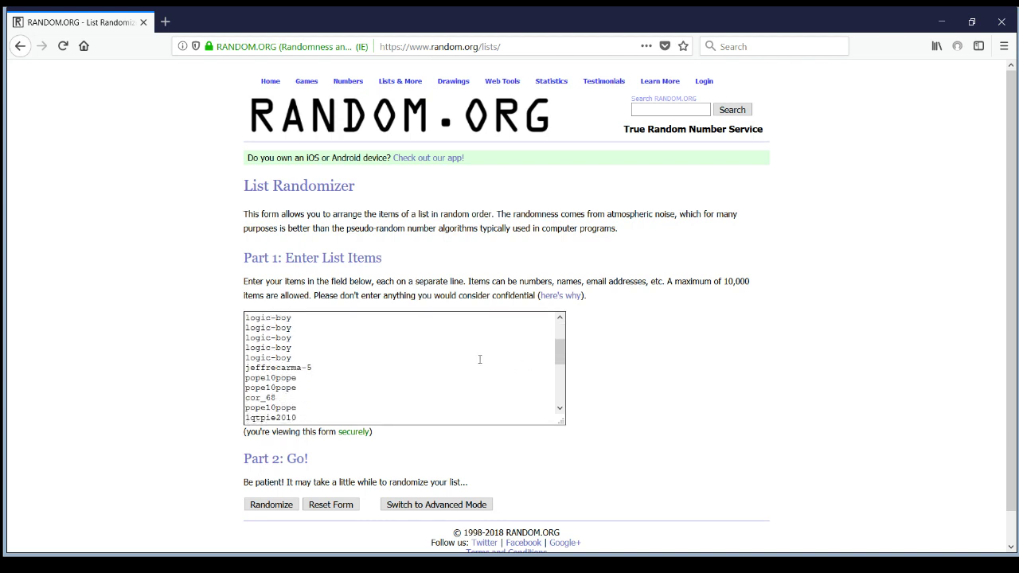
scroll(479, 359, down, 5)
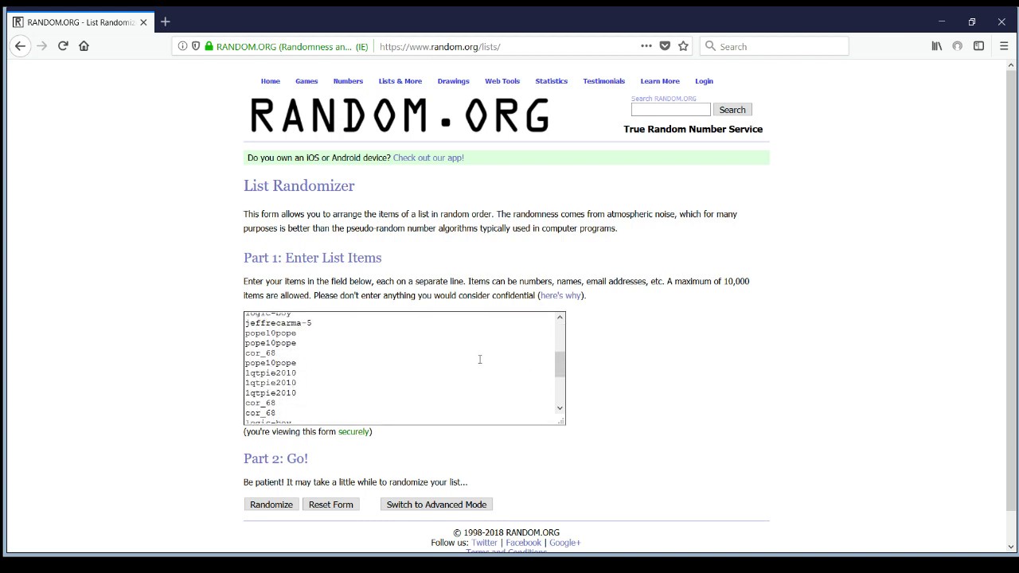
scroll(479, 359, down, 1)
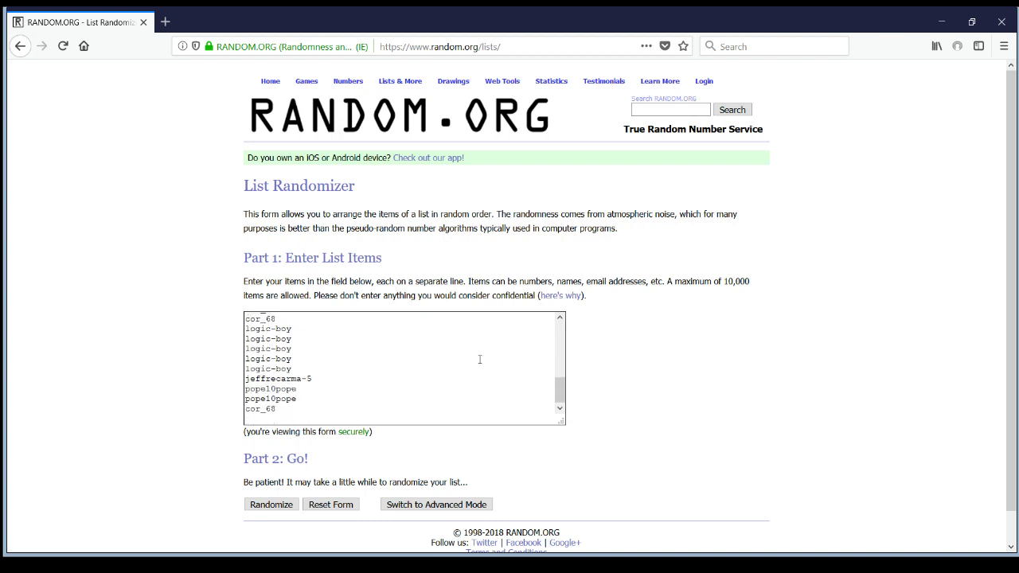
click(275, 506)
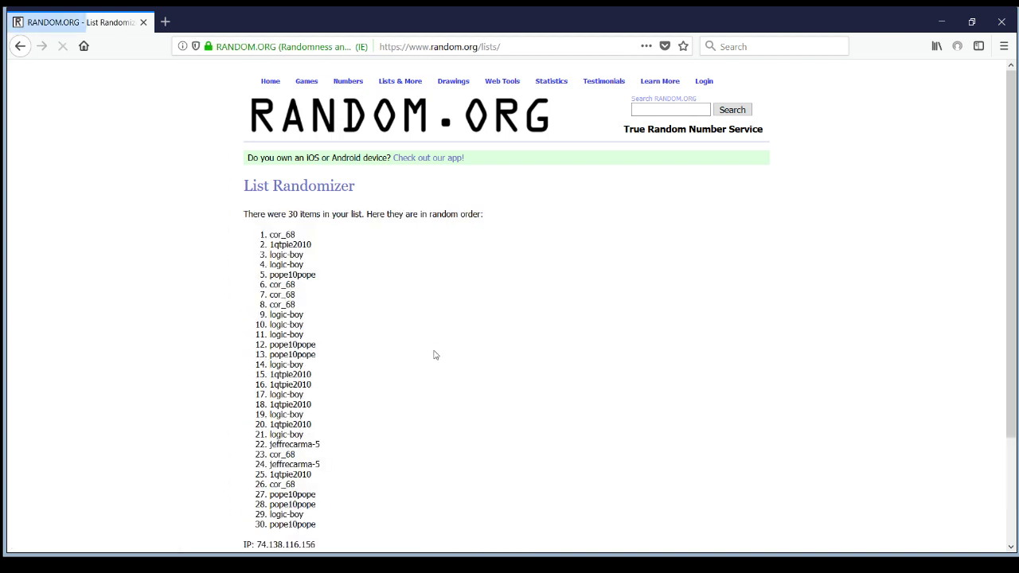
Select all the randomized list items, from number 1 through number 30.
drag(297, 236, 311, 356)
drag(299, 232, 304, 287)
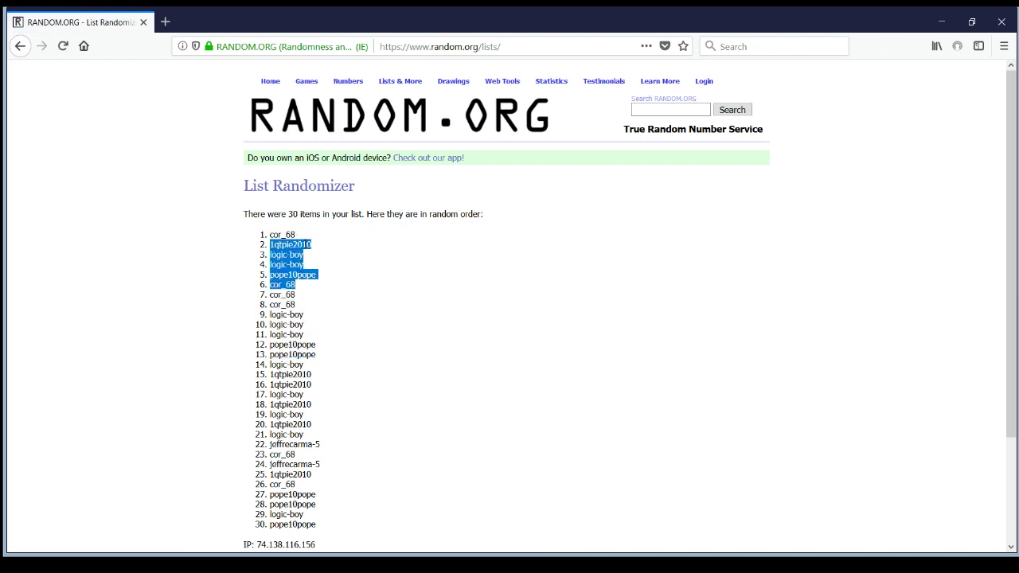
click(285, 215)
drag(290, 234, 324, 285)
click(278, 234)
drag(274, 230, 327, 523)
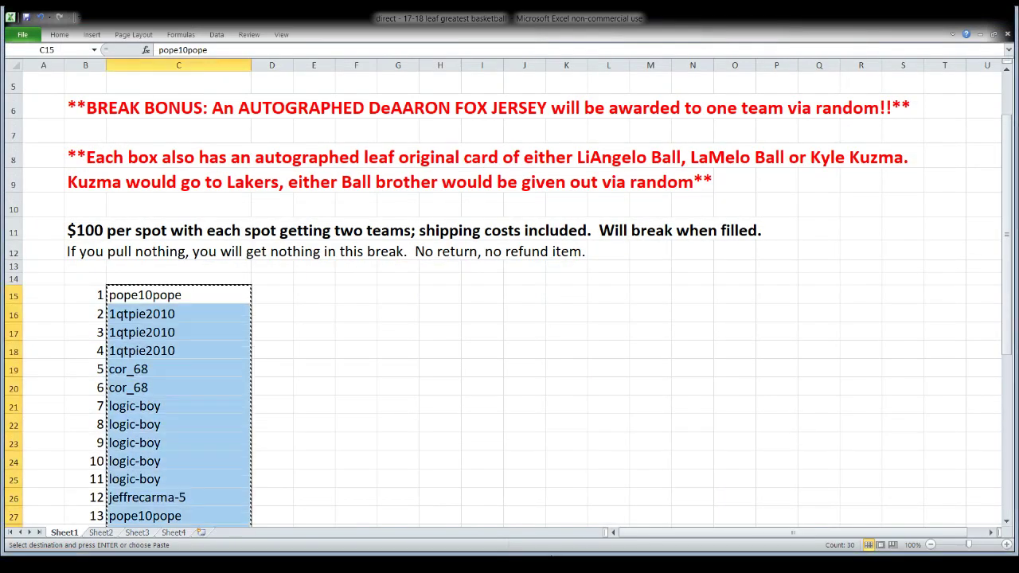
Switch to Excel and paste the clipboard list into column A of Sheet3, starting at A1.
click(146, 534)
click(52, 78)
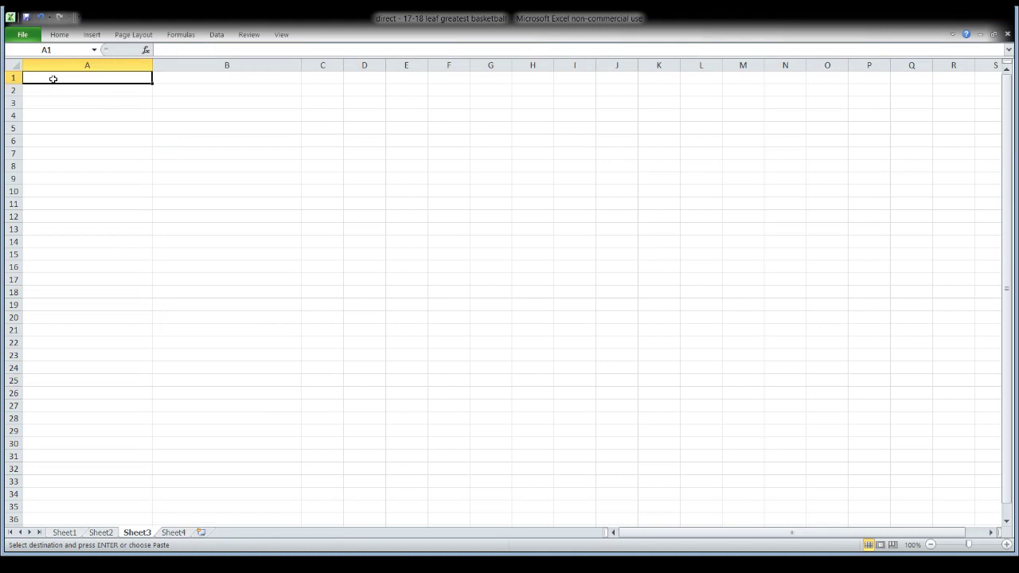
key(ctrl+v)
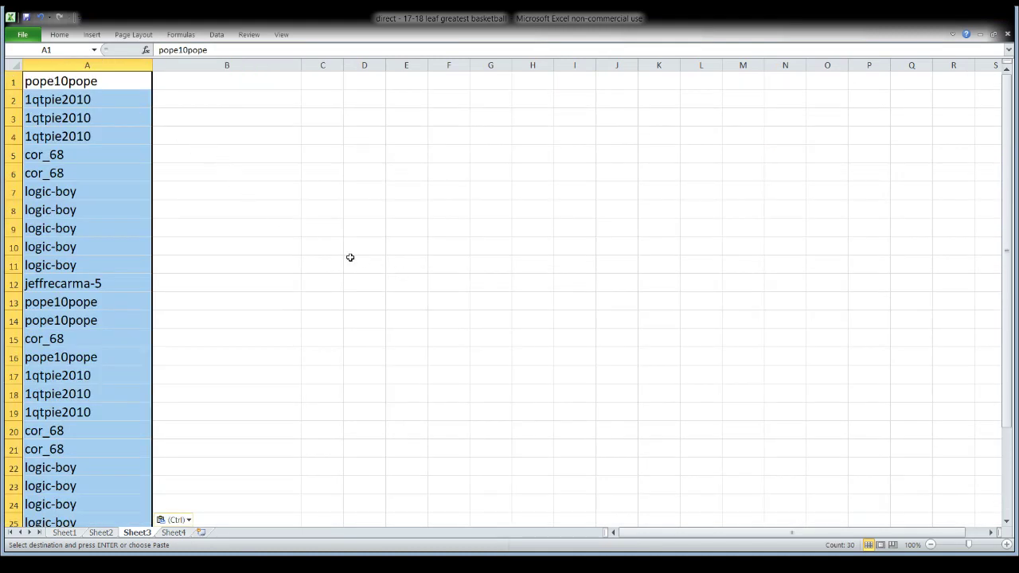
scroll(349, 258, down, 2)
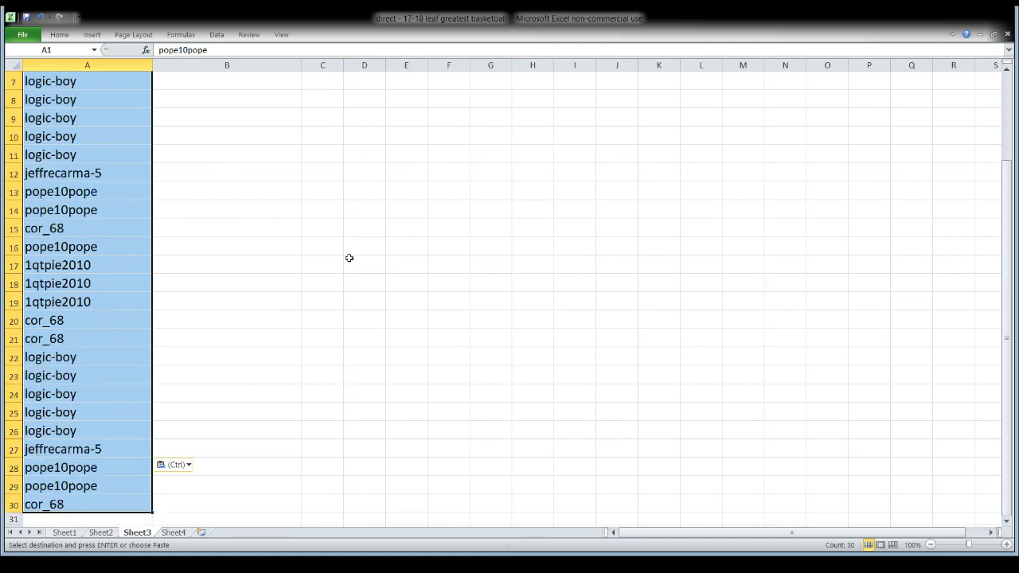
scroll(350, 259, up, 2)
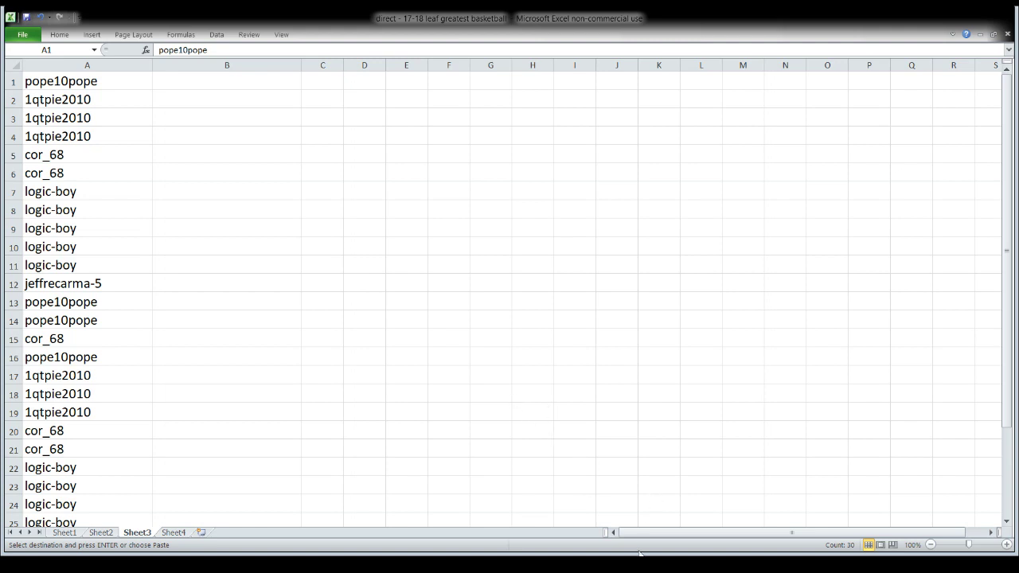
Switch to RANDOM.ORG in the browser, copy all 30 randomized participant entries and return to Excel.
key(ctrl+v)
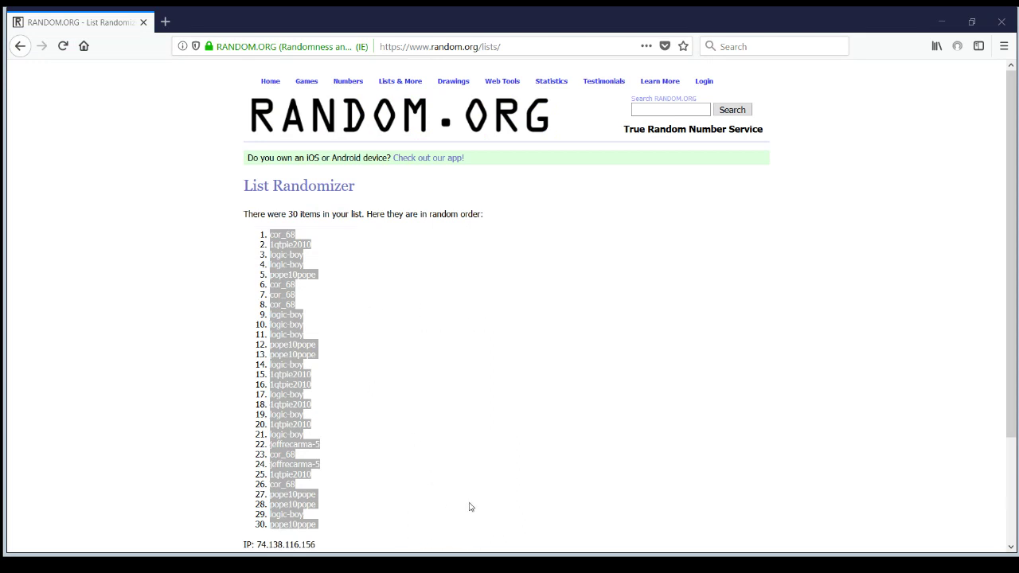
click(510, 555)
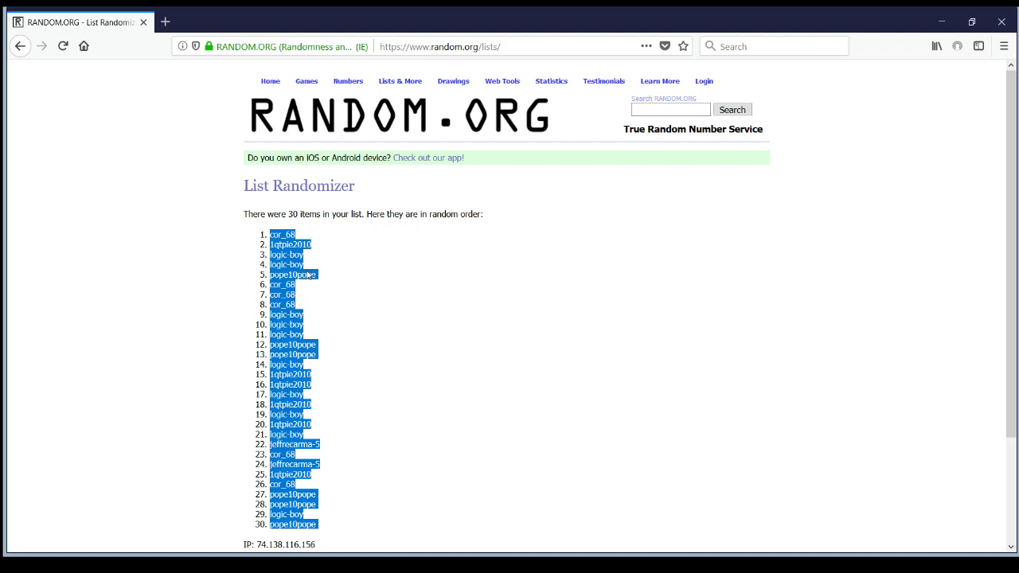
click(649, 555)
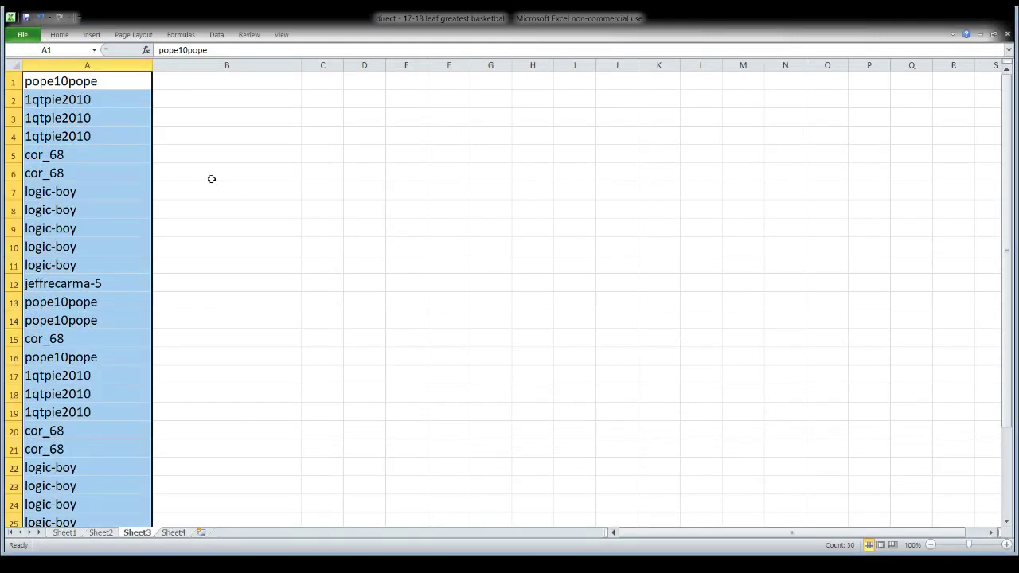
Replace the list in column A of Sheet3 with the copied randomized order, enlarge its text and check it through row 30.
key(Delete)
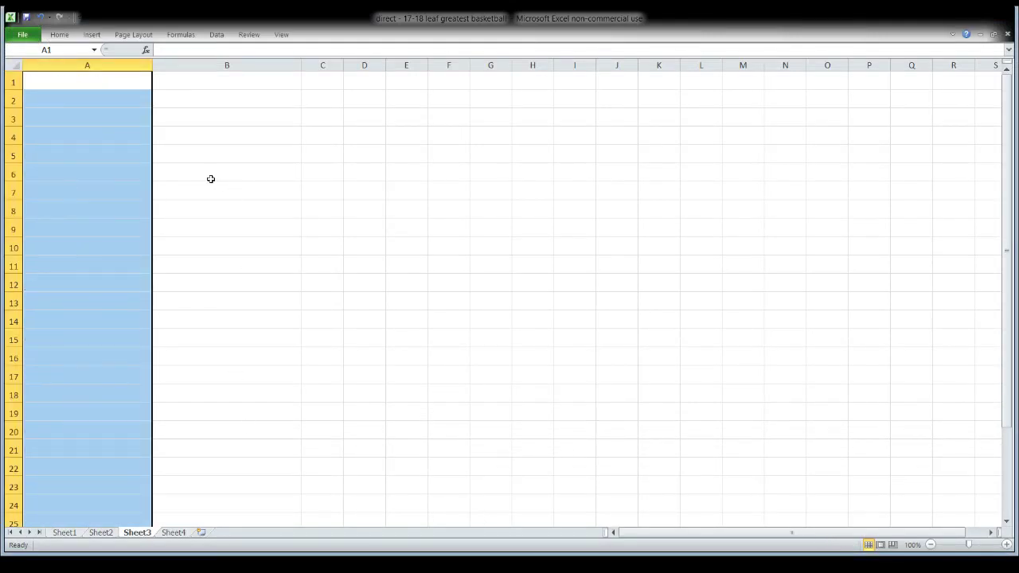
key(ctrl+v)
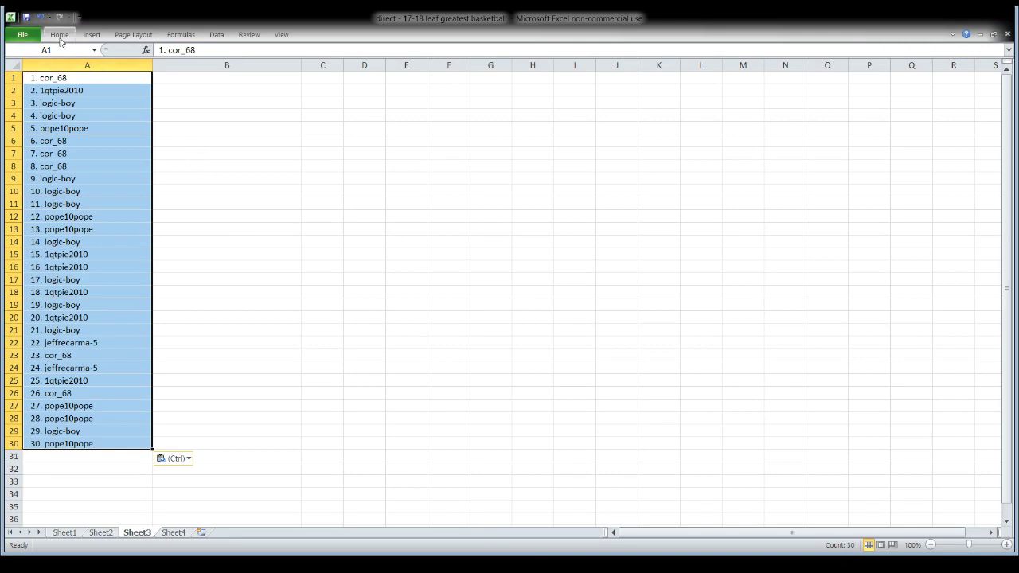
key(Escape)
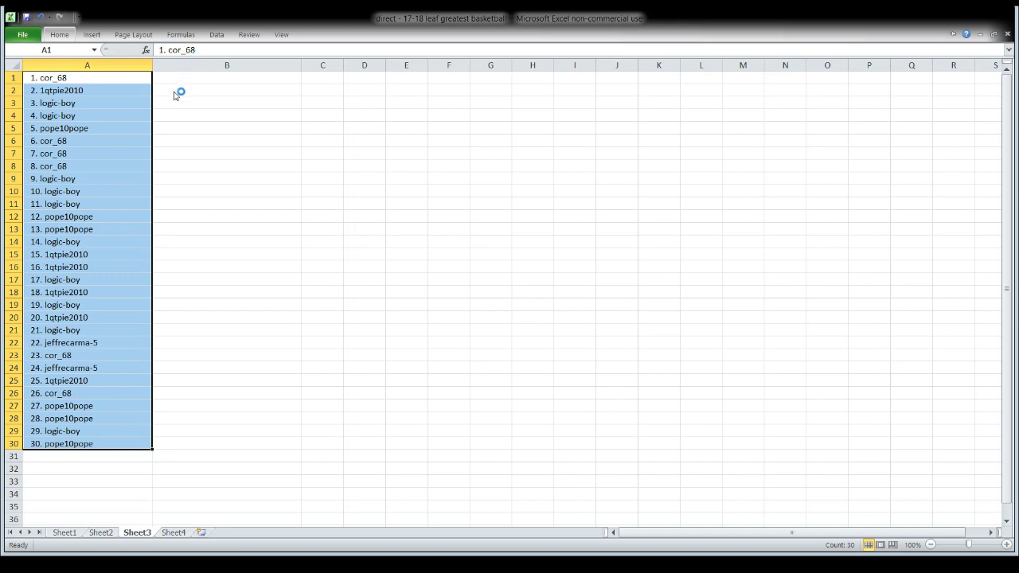
click(321, 299)
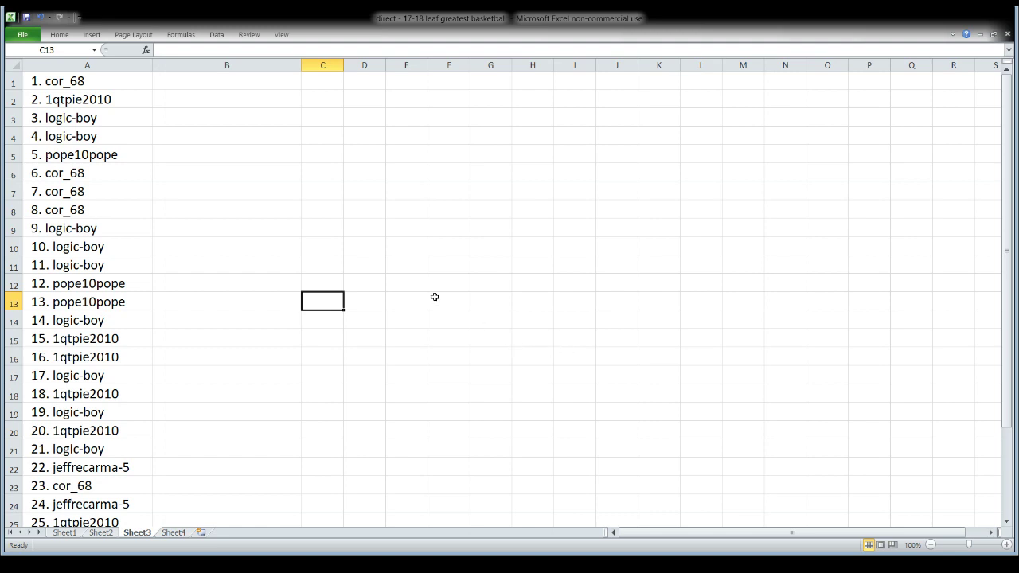
scroll(435, 297, down, 1)
scroll(435, 297, down, 1)
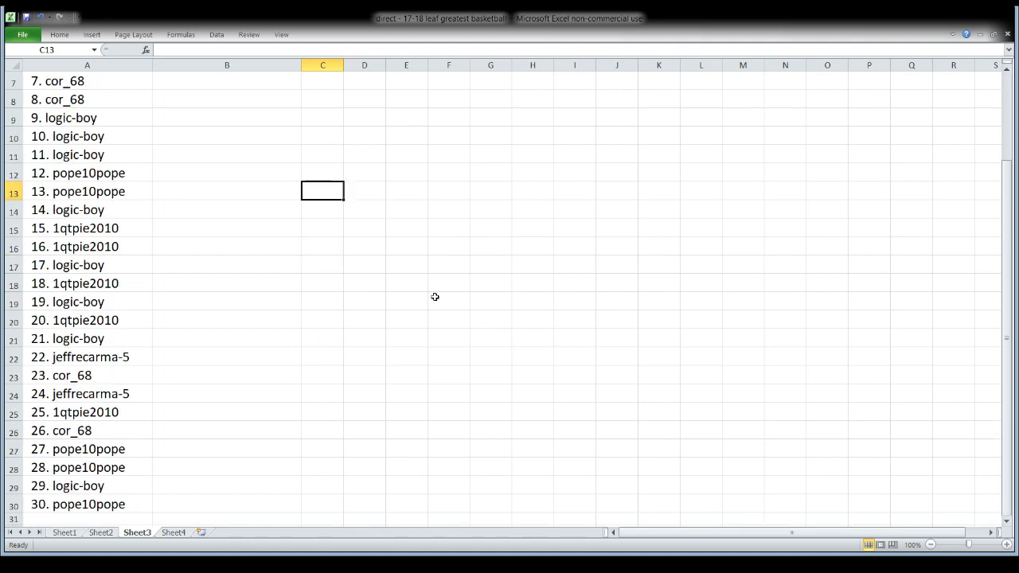
scroll(435, 297, down, 1)
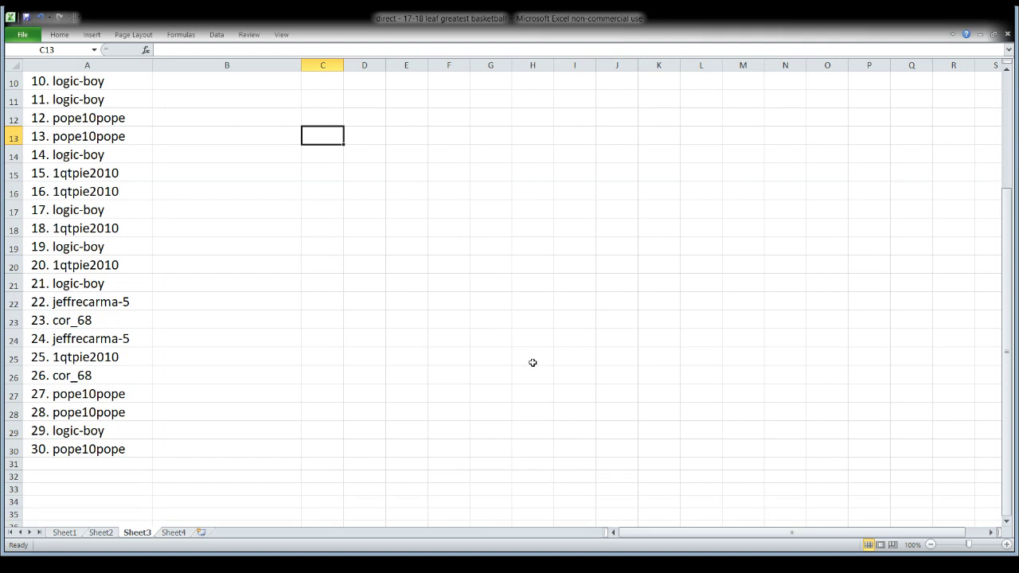
scroll(533, 364, up, 3)
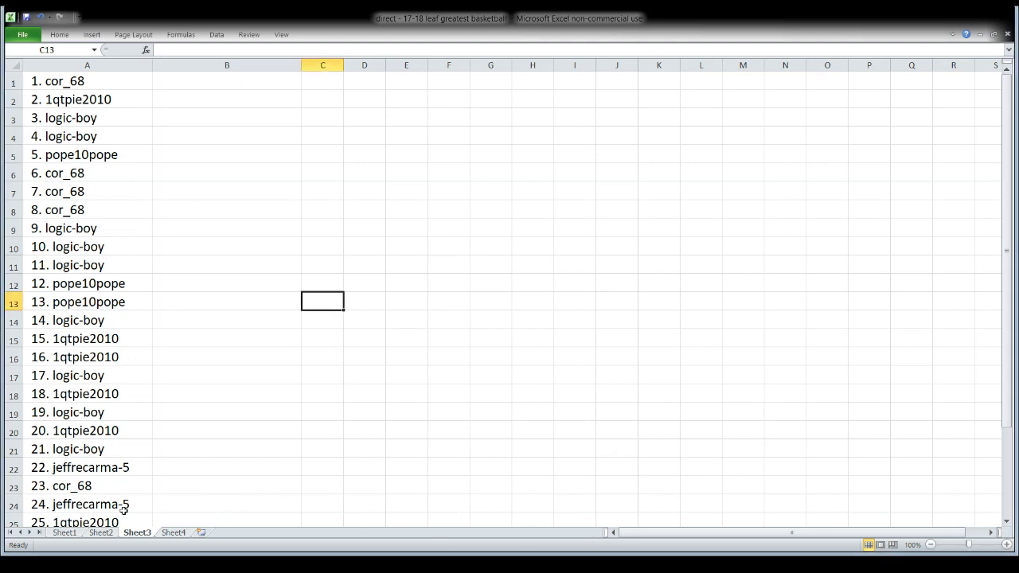
Copy the full team list from Sheet2, cells A1 to A30, Atlanta Hawks through Washington Wizards.
click(100, 533)
click(279, 400)
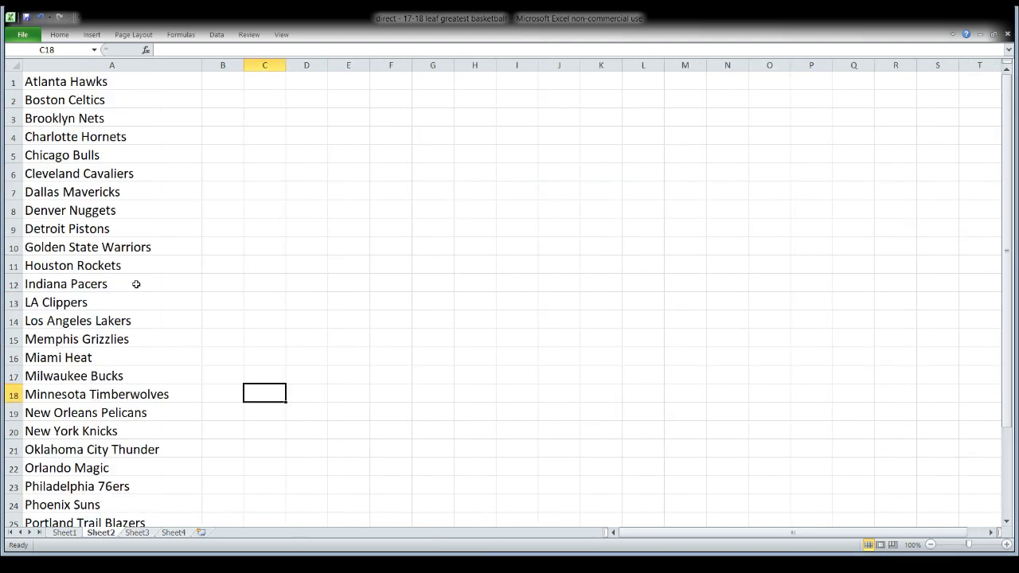
drag(55, 82, 191, 450)
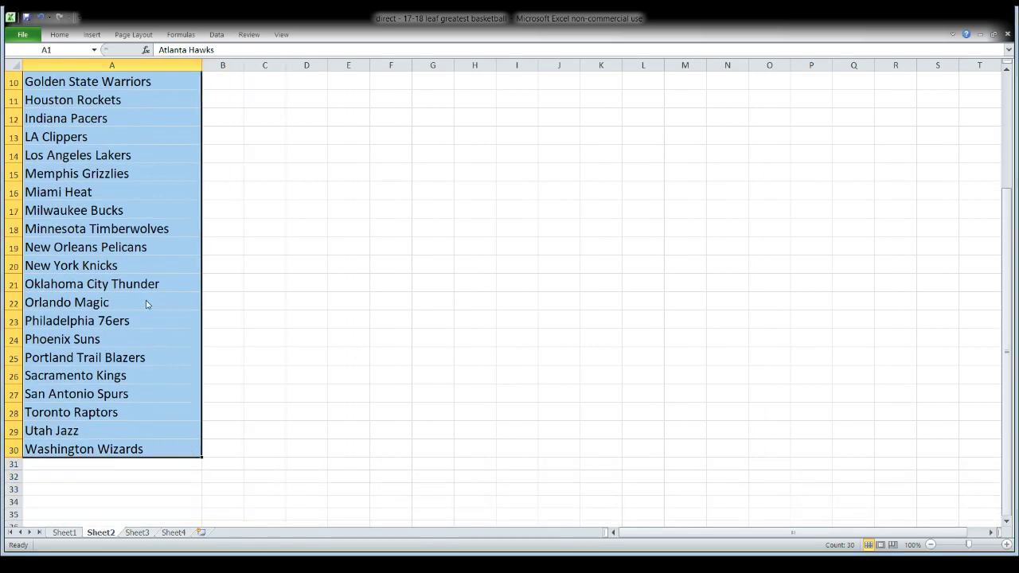
key(ctrl+c)
scroll(59, 330, up, 4)
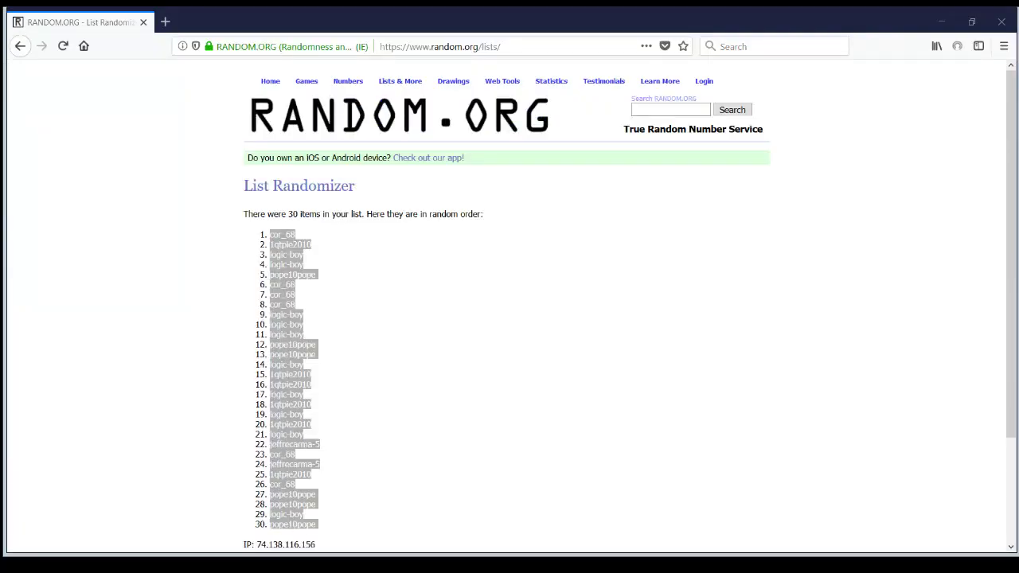
Switch to RANDOM.ORG in the browser, open a fresh List Randomizer form and paste the copied team list as its items.
key(alt+Tab)
click(270, 80)
scroll(328, 237, down, 5)
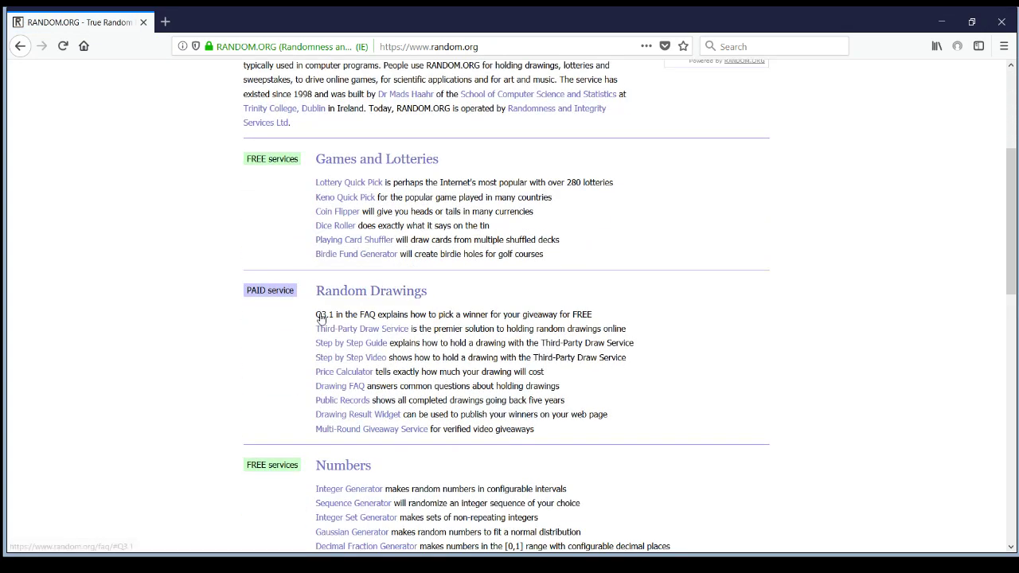
scroll(371, 384, down, 6)
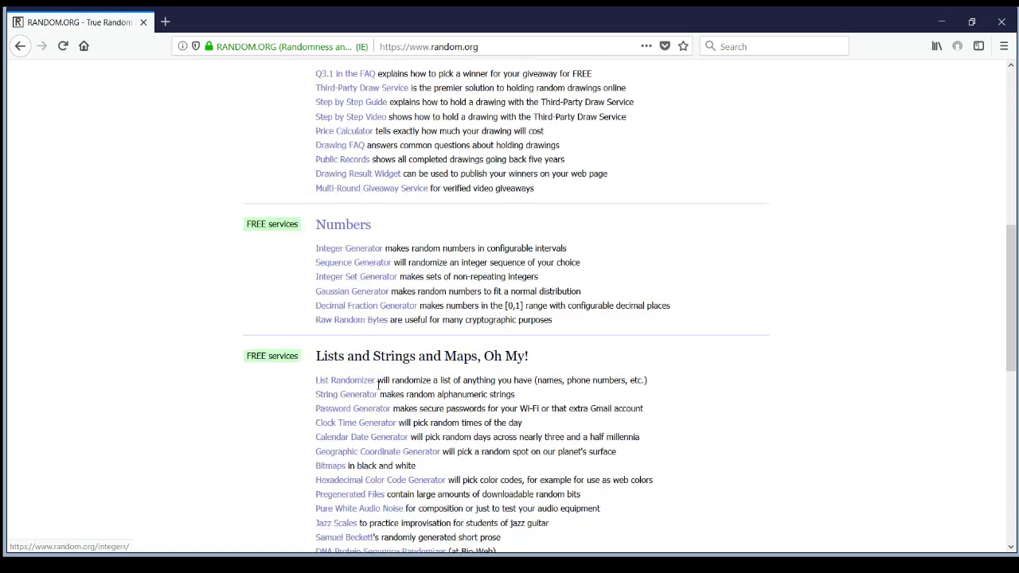
click(341, 308)
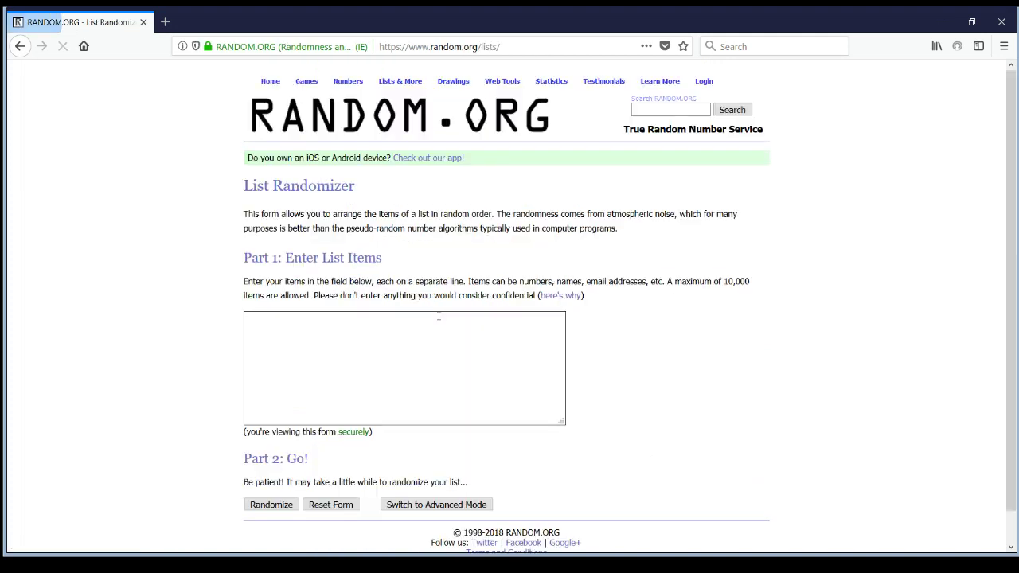
click(338, 341)
key(ctrl+v)
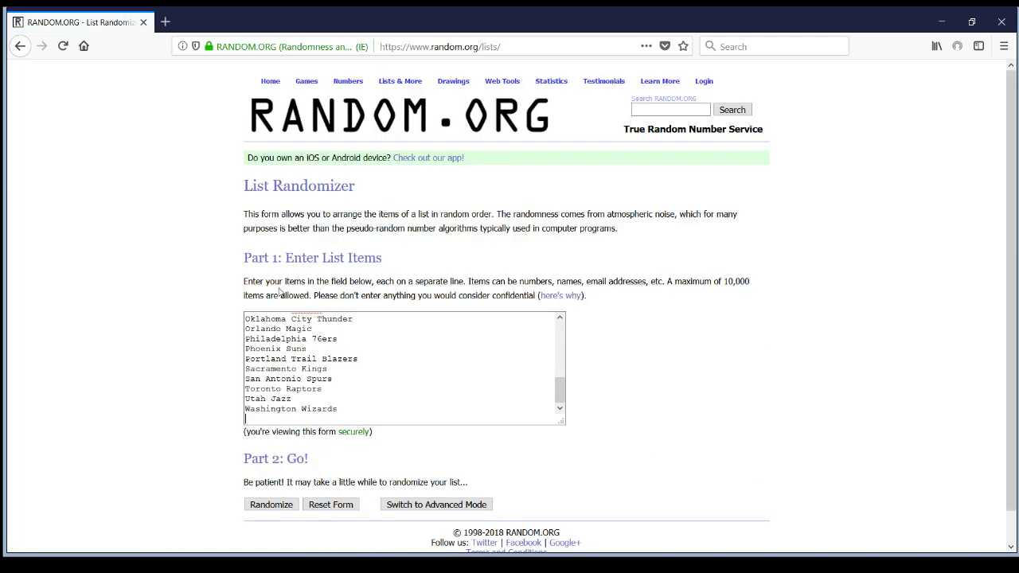
Check the pasted teams from Atlanta Hawks to Washington Wizards and randomize the list.
scroll(414, 331, up, 7)
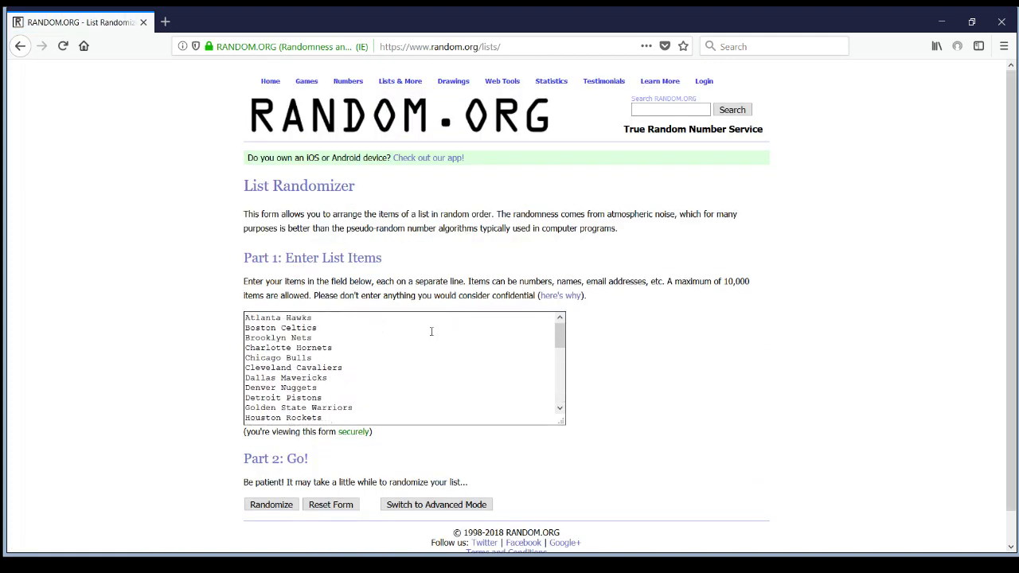
scroll(484, 355, down, 7)
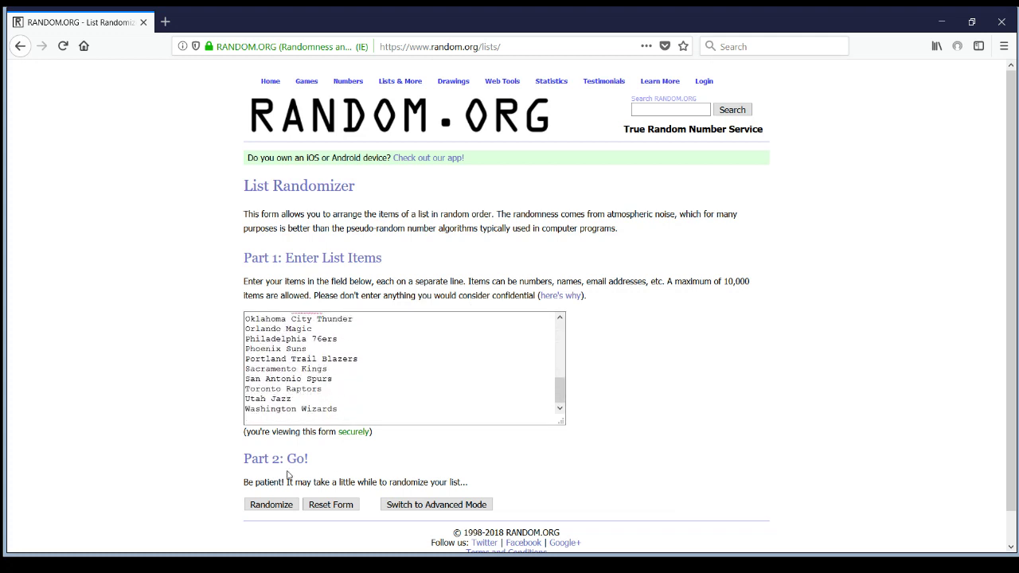
click(262, 506)
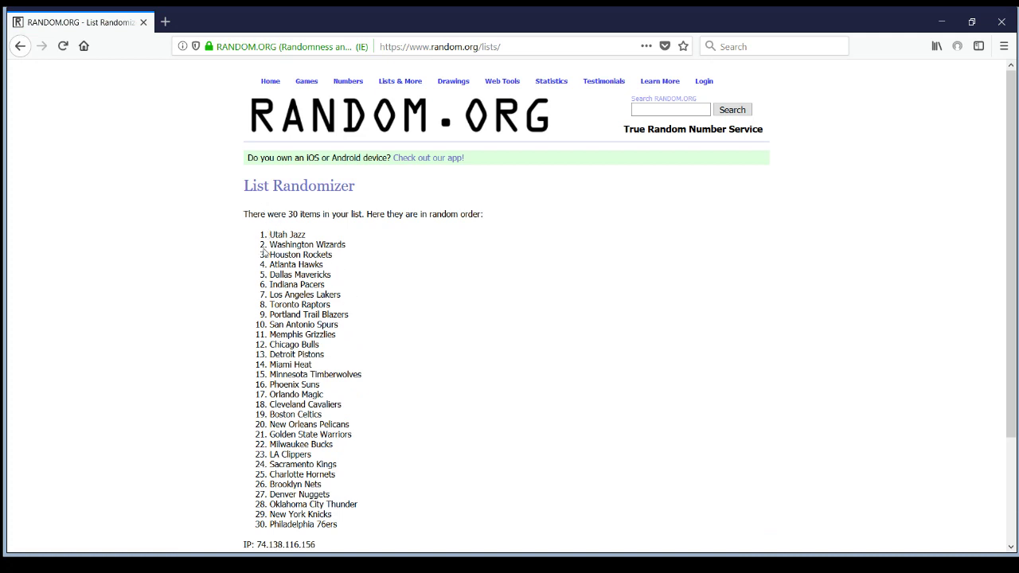
Select and copy all the randomized teams, from number 1 through number 30.
drag(271, 234, 350, 317)
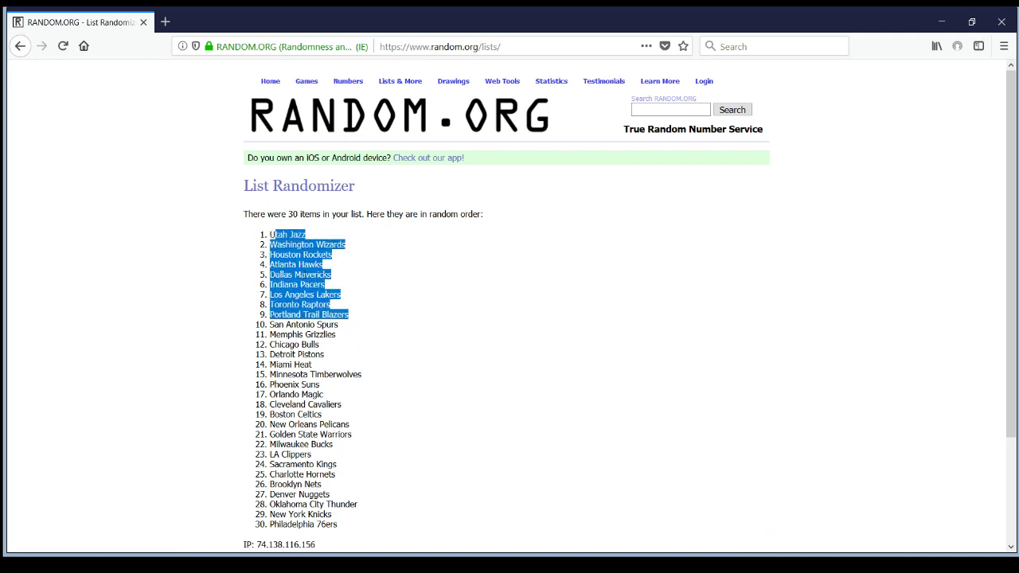
click(271, 254)
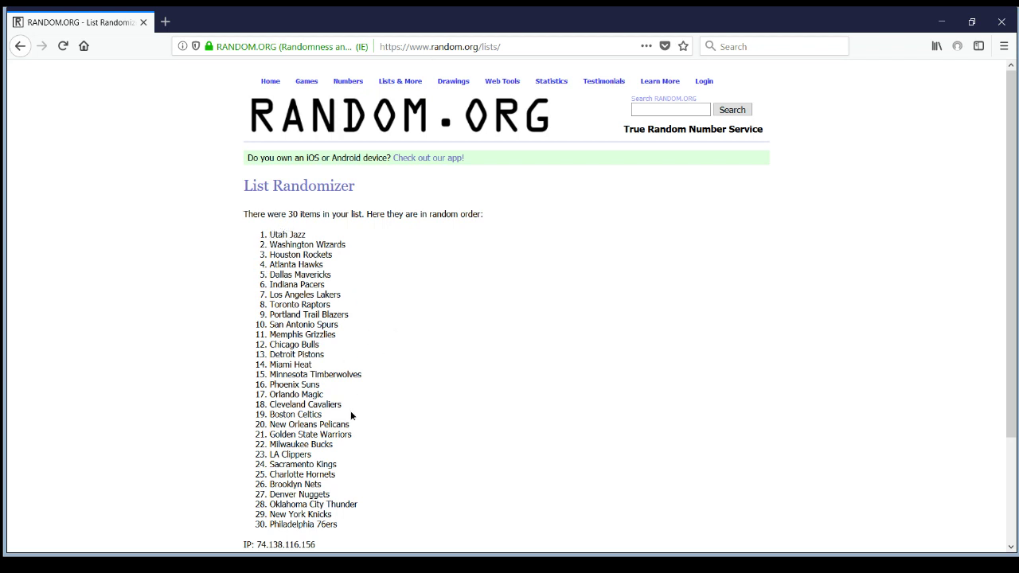
drag(271, 235, 362, 456)
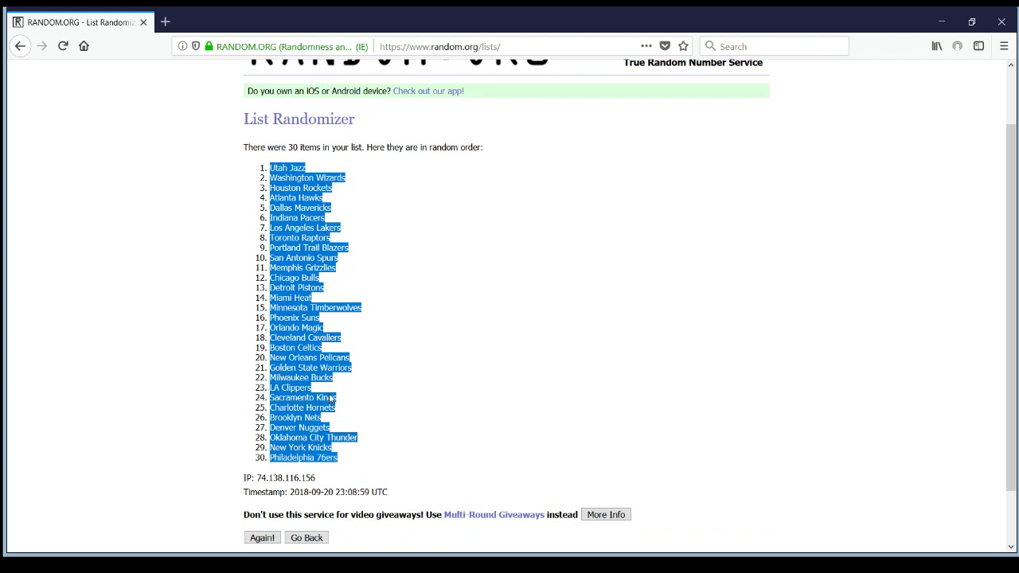
Switch to Excel, paste the randomized teams into column B of Sheet2 starting at B1 and enlarge their text.
key(alt+Tab)
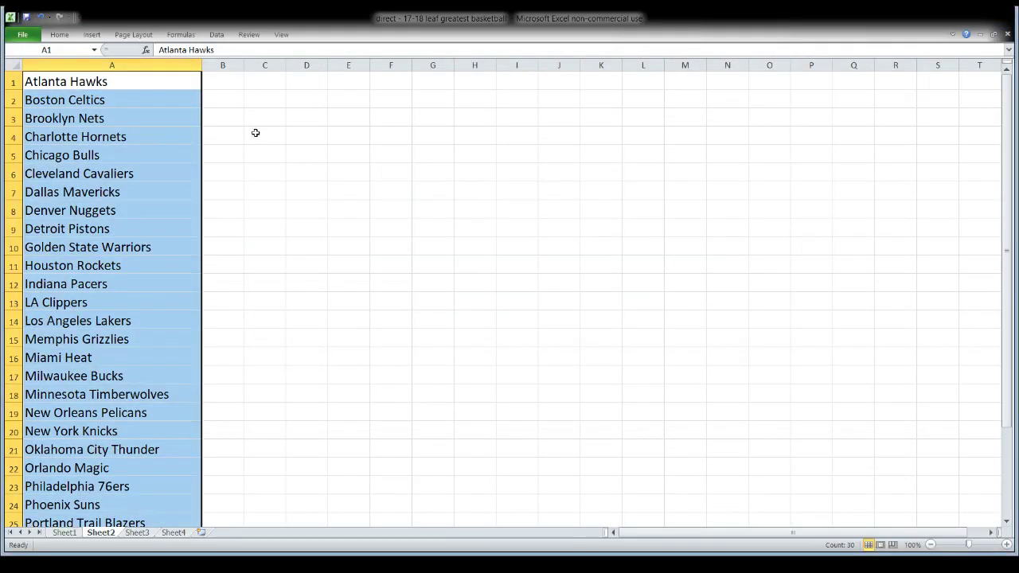
click(230, 81)
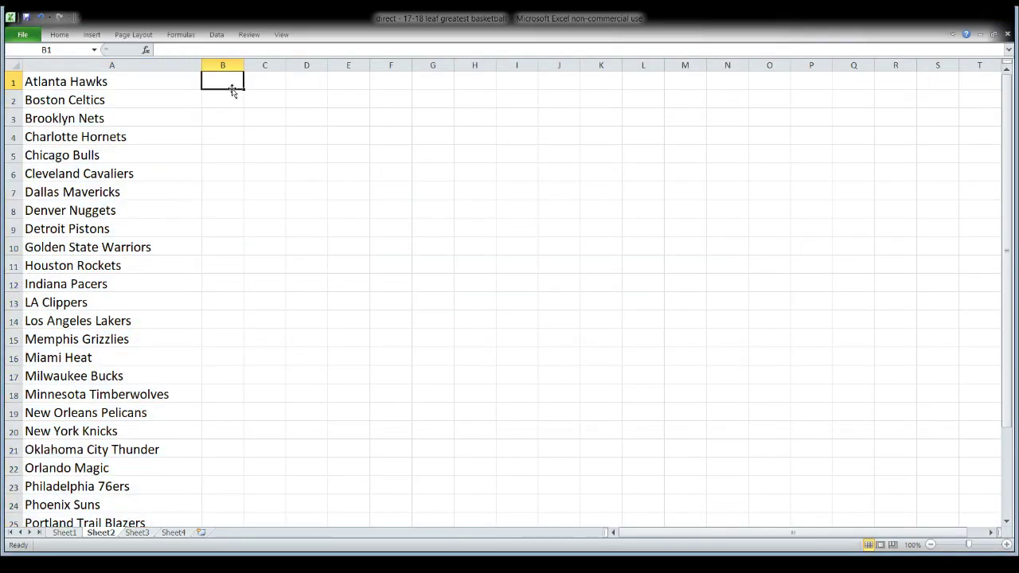
key(ctrl+v)
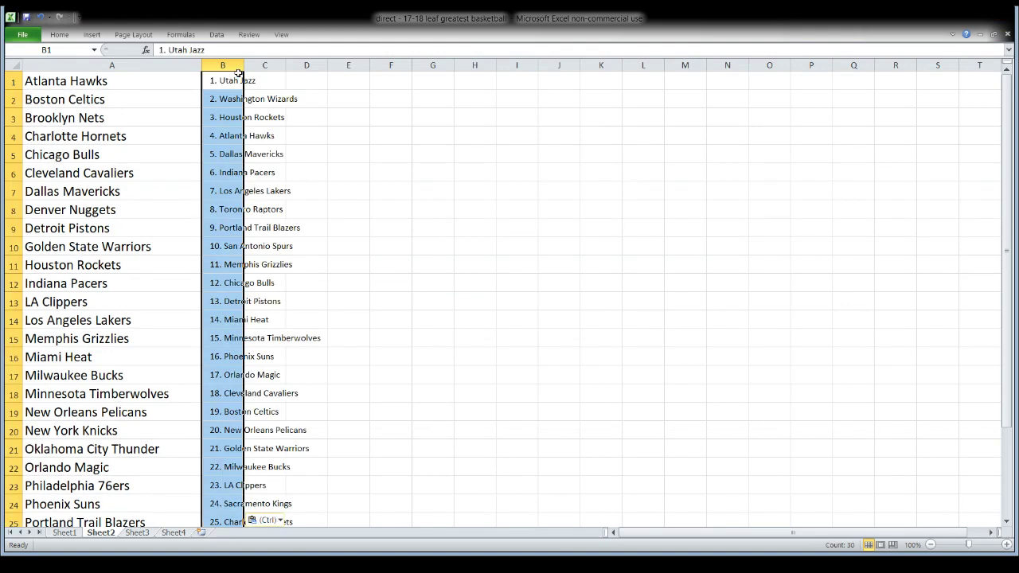
key(Escape)
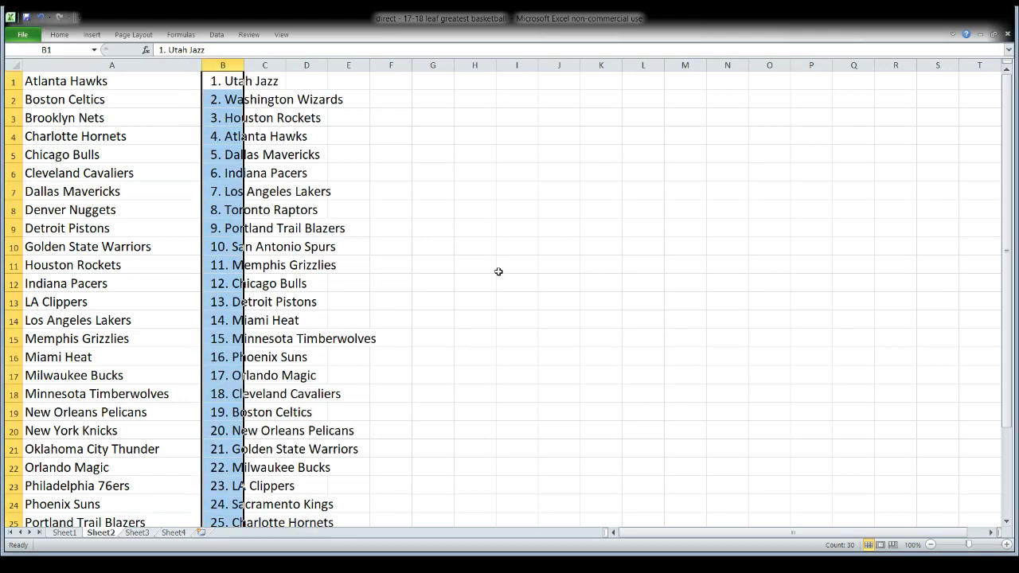
click(499, 272)
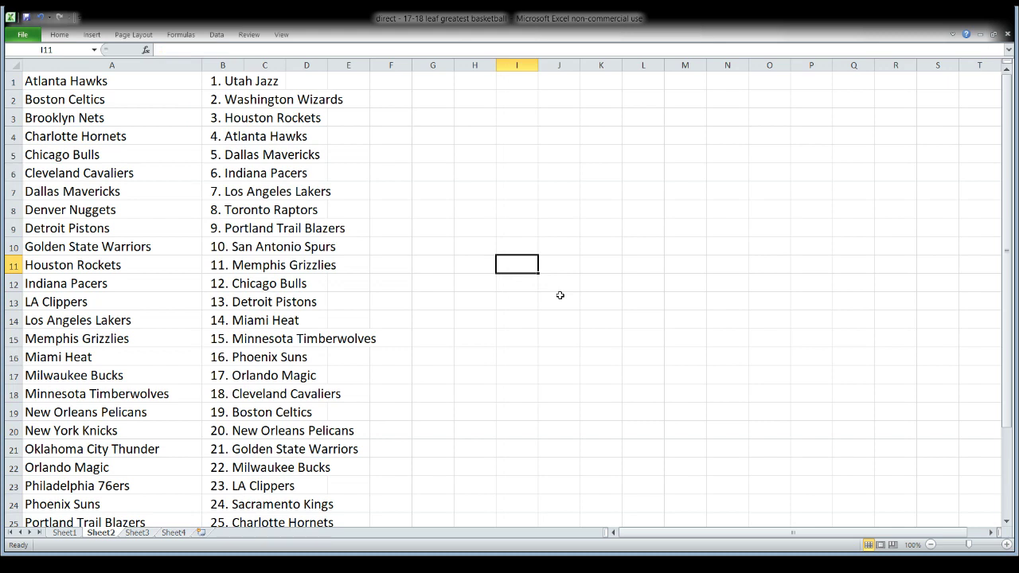
Paste the randomized teams into Sheet3 starting at B1, beside the participants, and enlarge their text.
click(137, 532)
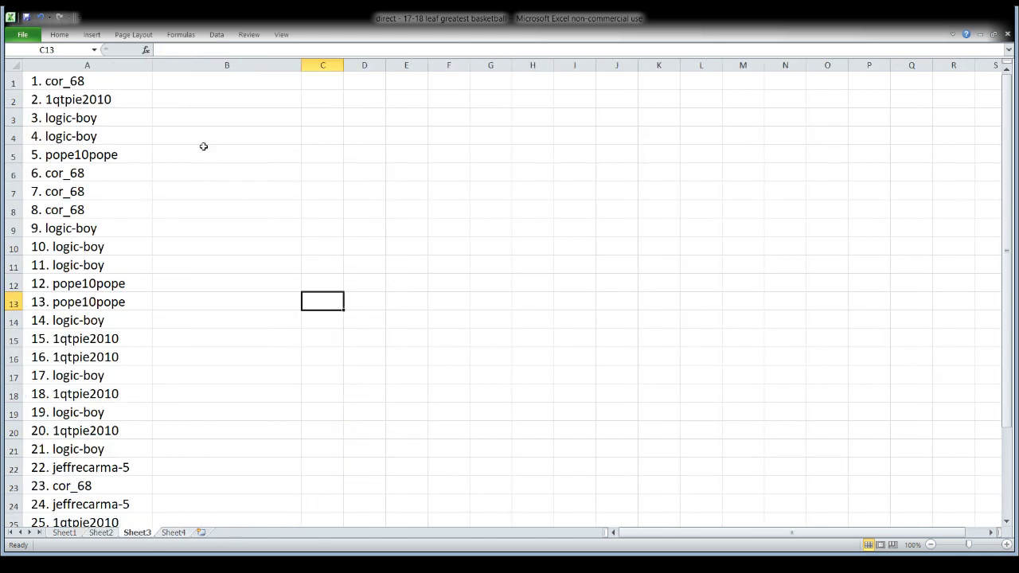
click(177, 78)
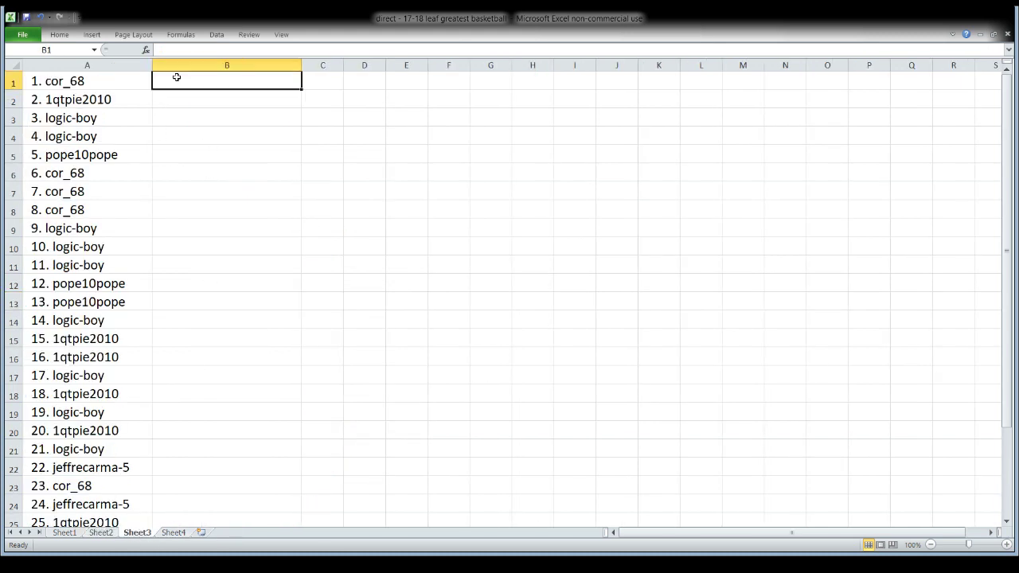
key(ctrl+v)
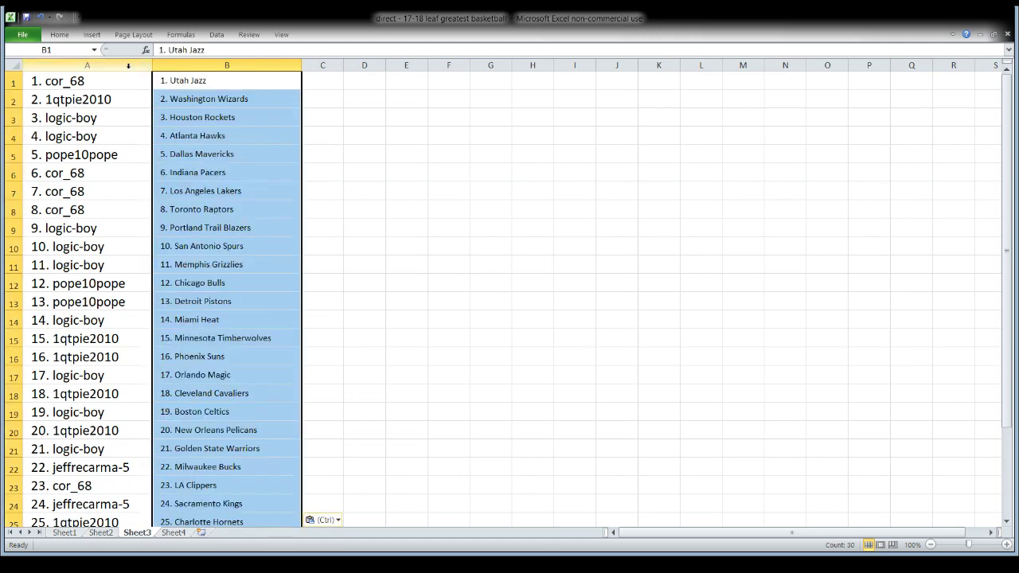
key(Escape)
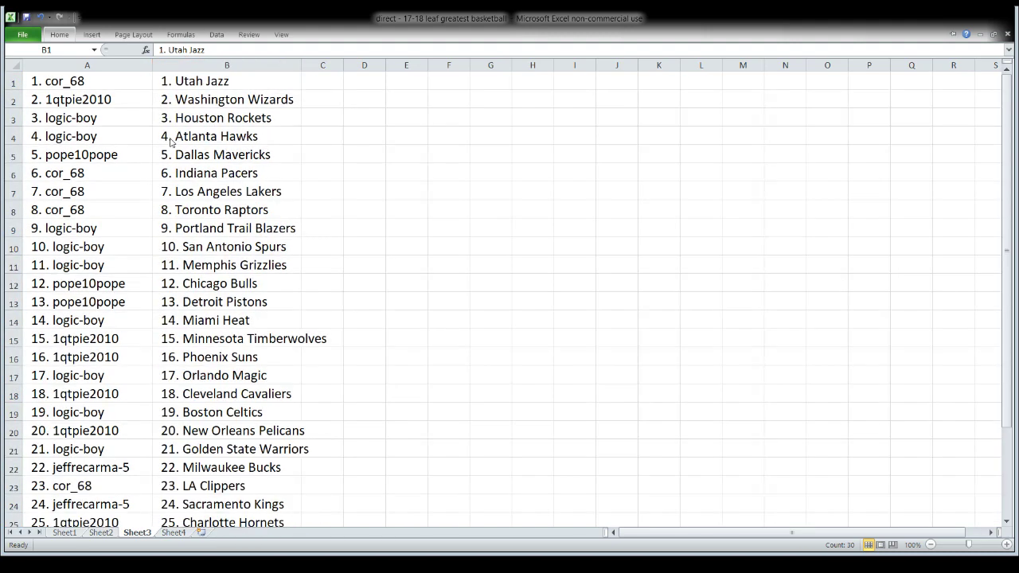
click(447, 277)
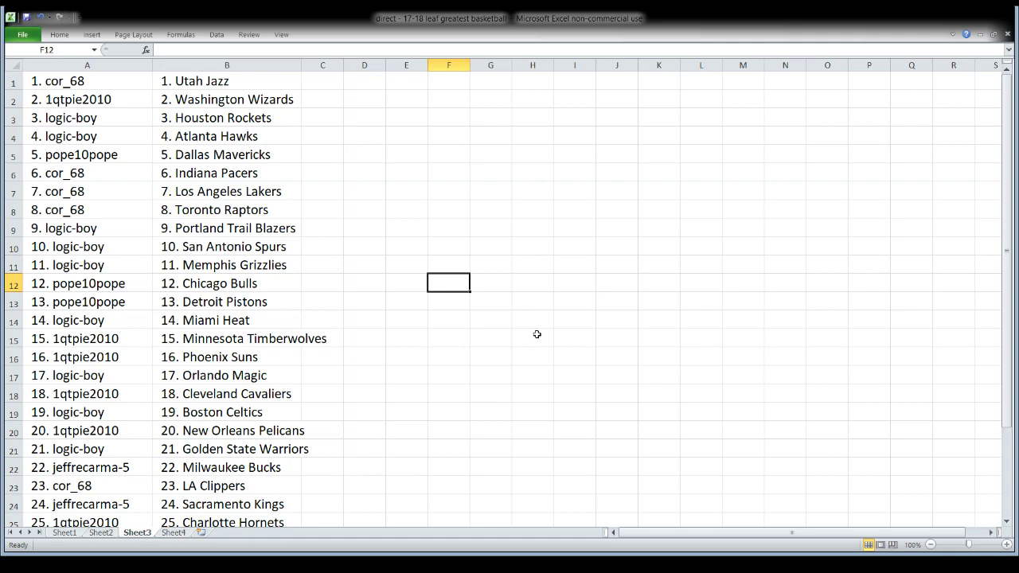
Review the participant and team pairings on Sheet3 from row 1 through row 30.
scroll(534, 354, down, 3)
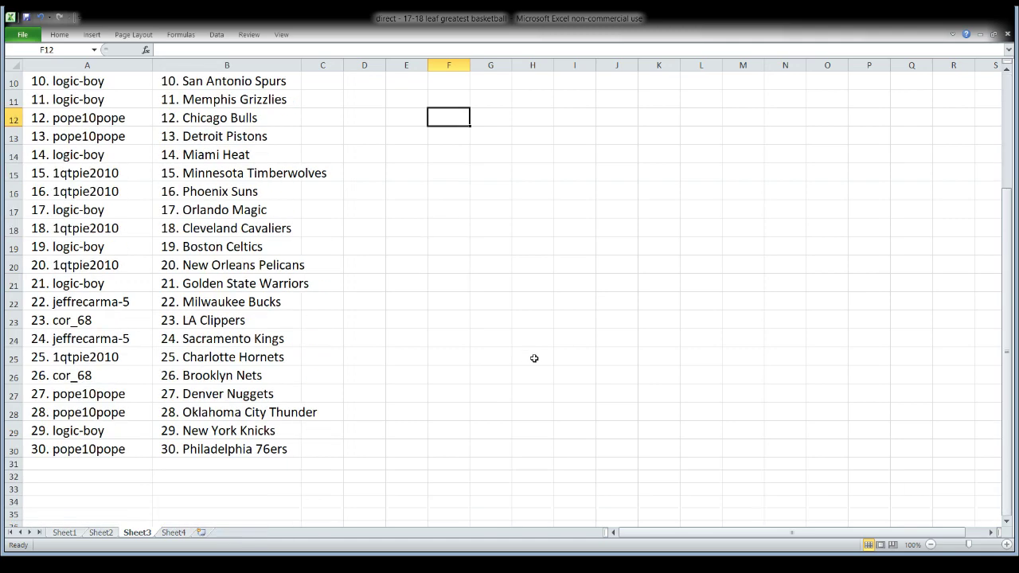
scroll(529, 362, up, 3)
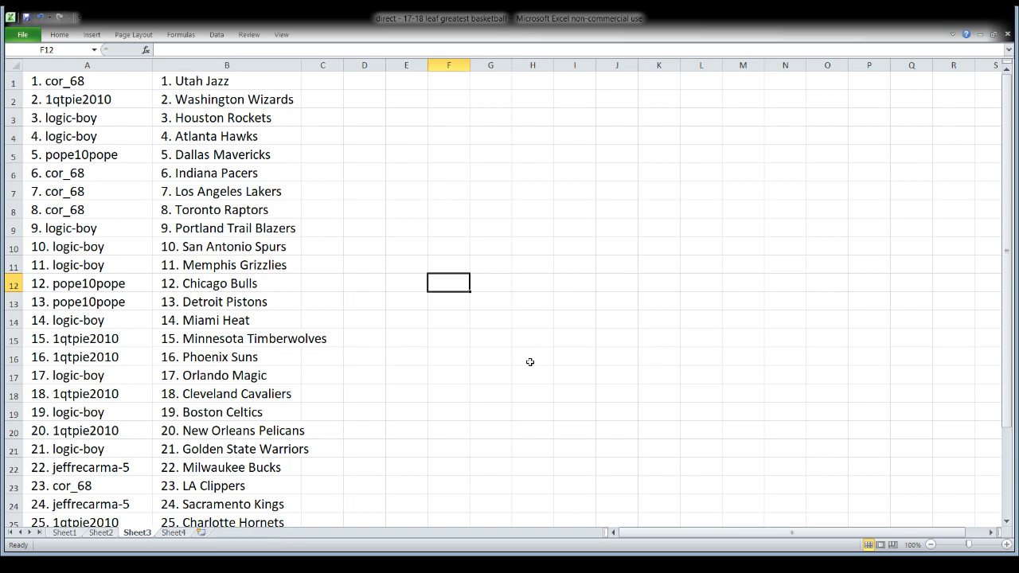
scroll(530, 363, down, 1)
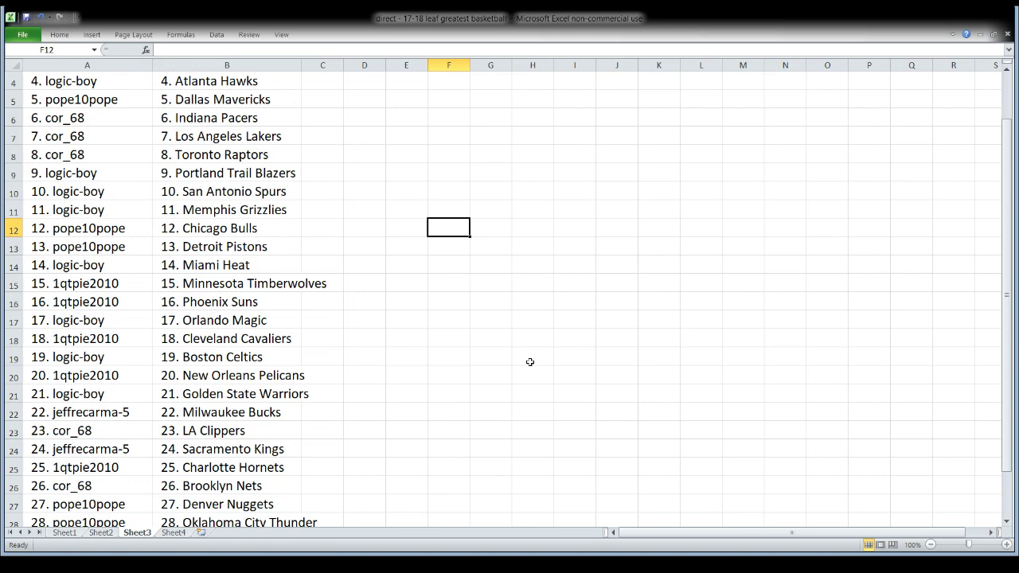
scroll(529, 363, down, 1)
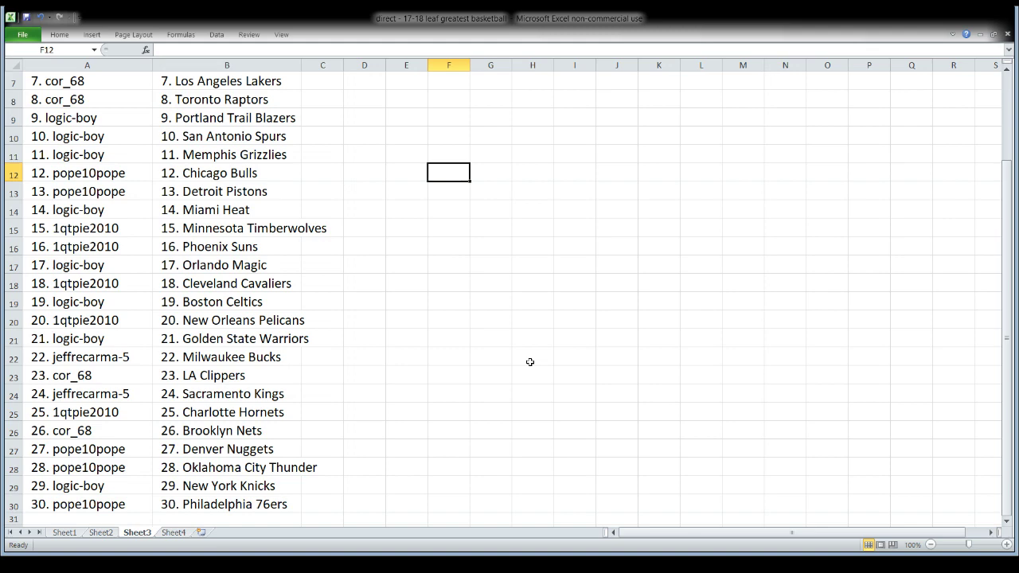
scroll(579, 358, up, 2)
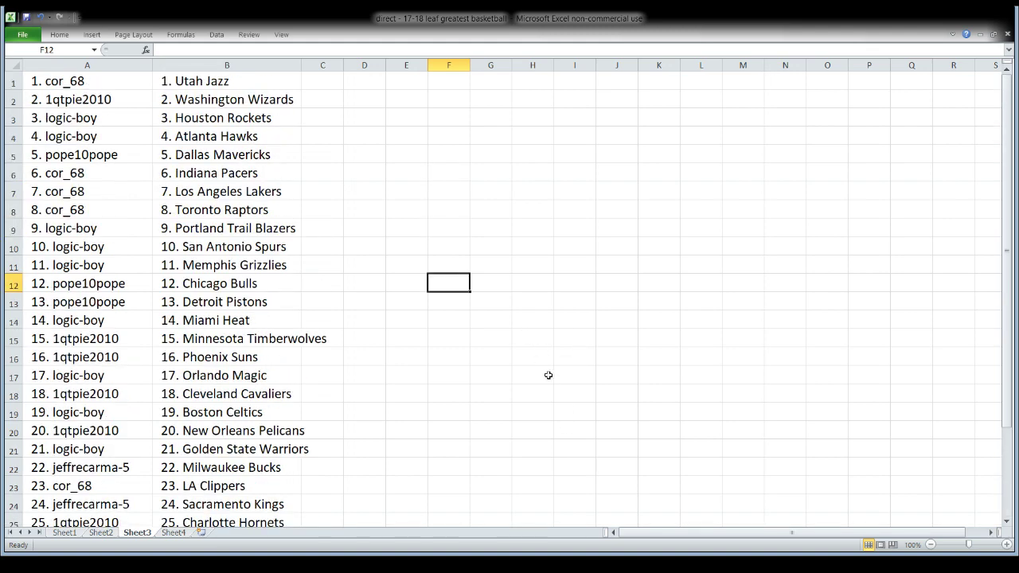